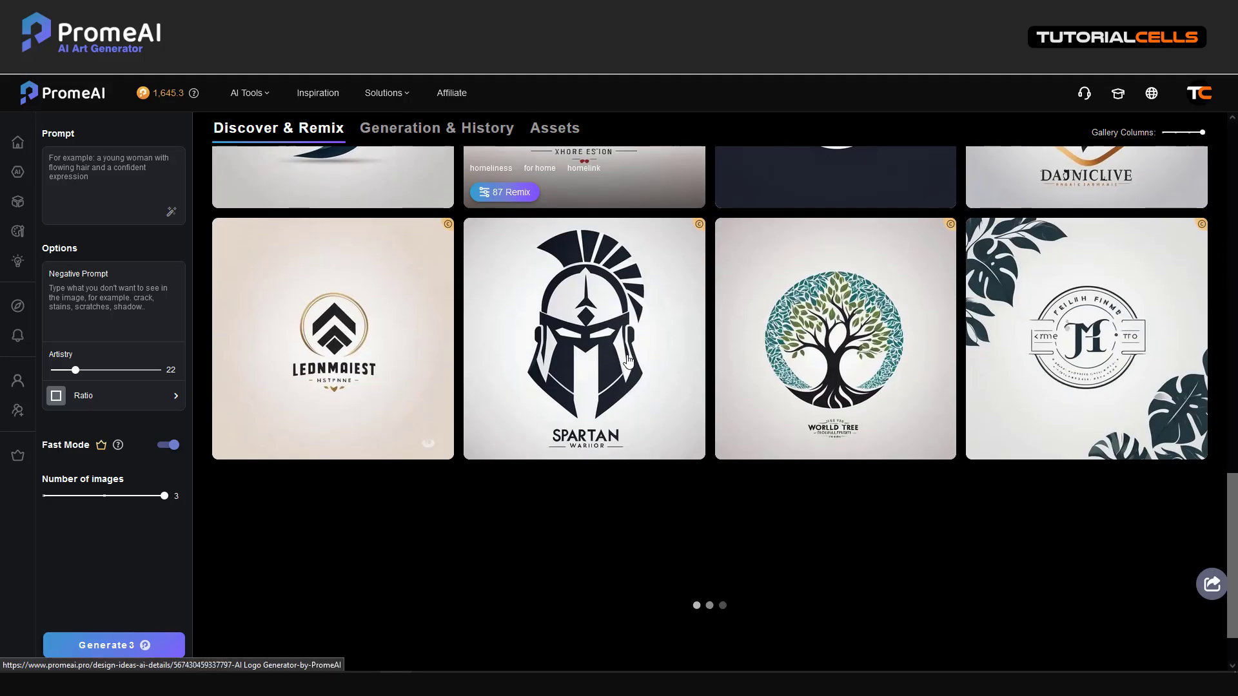
# Copy the two-line TC logo prompt from Notepad into PromeAI's prompt box
pyautogui.scroll(15, 580, 451)
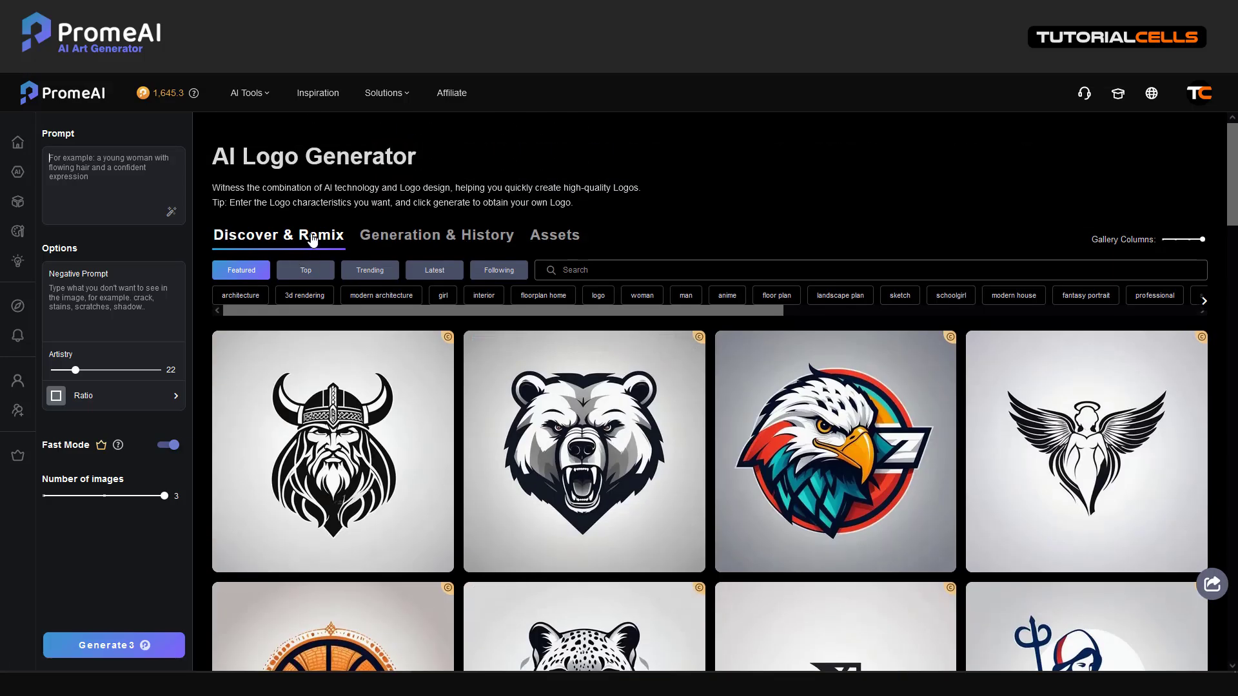
pyautogui.click(143, 682)
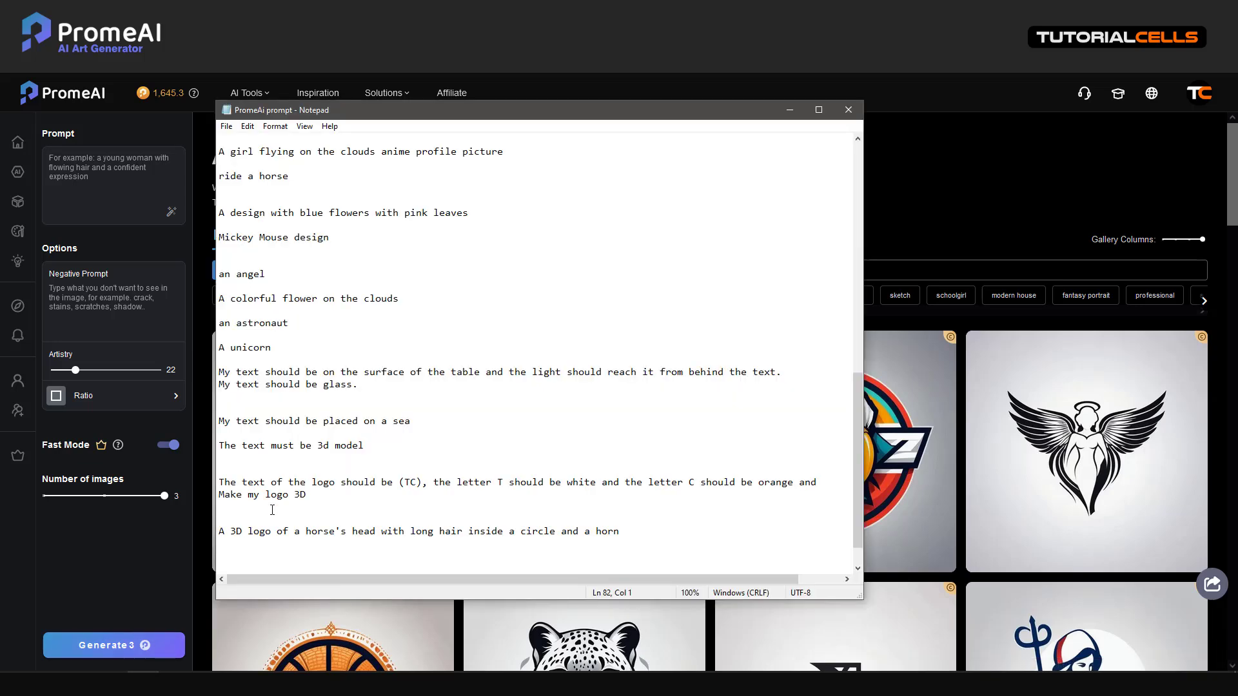
pyautogui.moveTo(307, 494); pyautogui.dragTo(219, 479)
pyautogui.hotkey('ctrl', 'c')
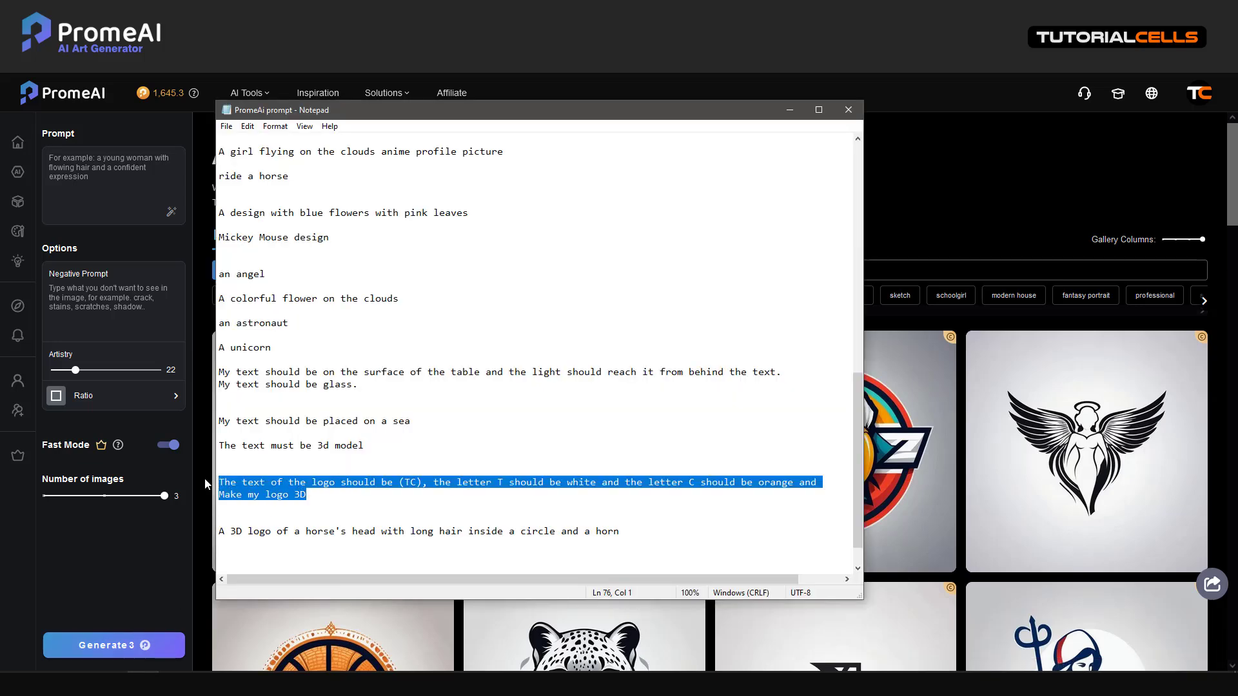
pyautogui.click(61, 152)
pyautogui.hotkey('ctrl', 'v')
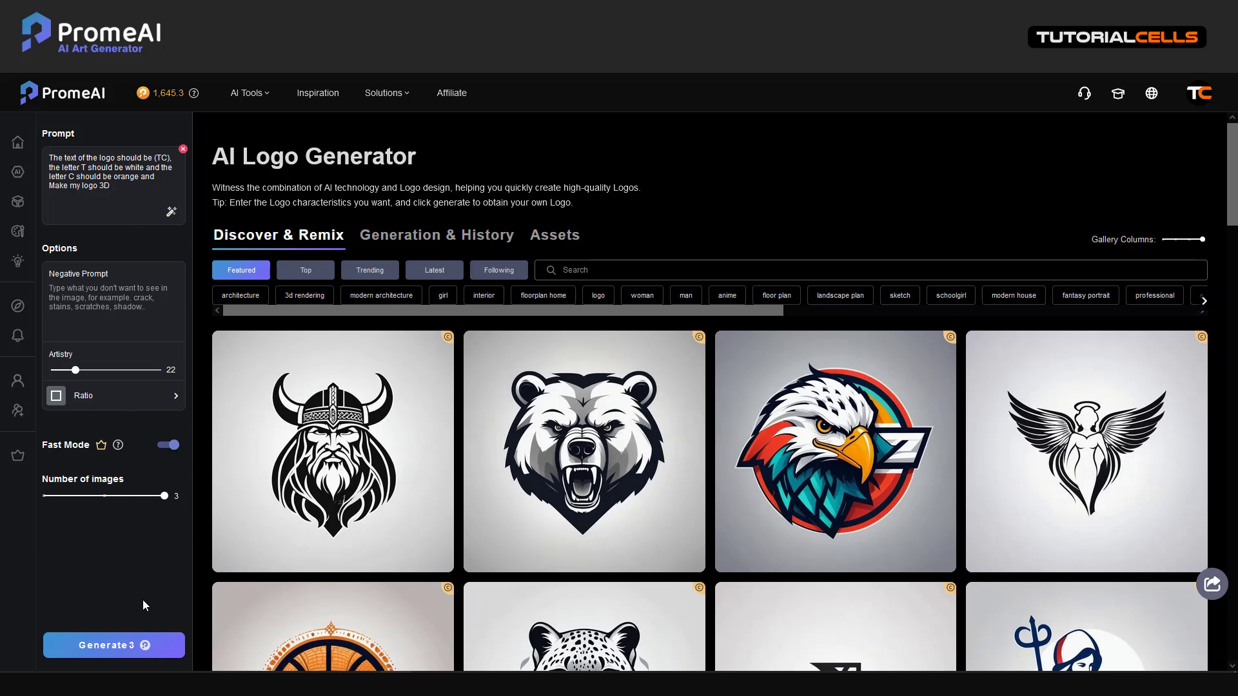
# Append the phrase 'inside a circle' right after '3D' in the prompt
pyautogui.click(143, 672)
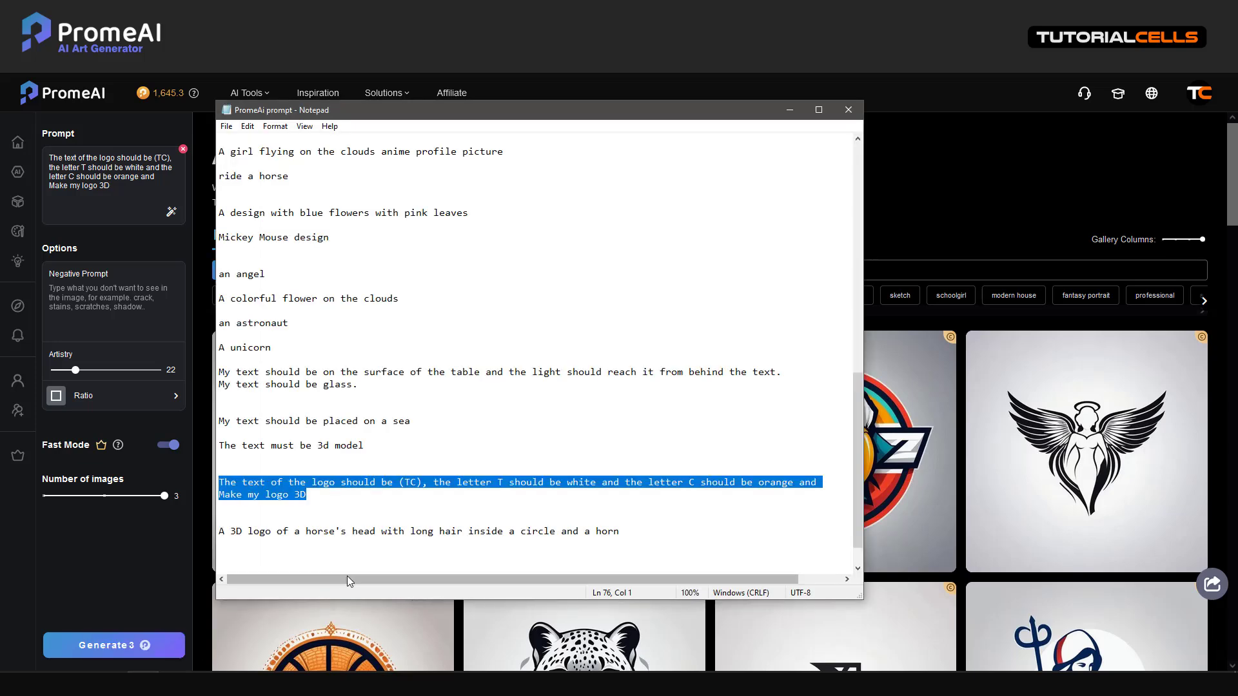
pyautogui.click(501, 550)
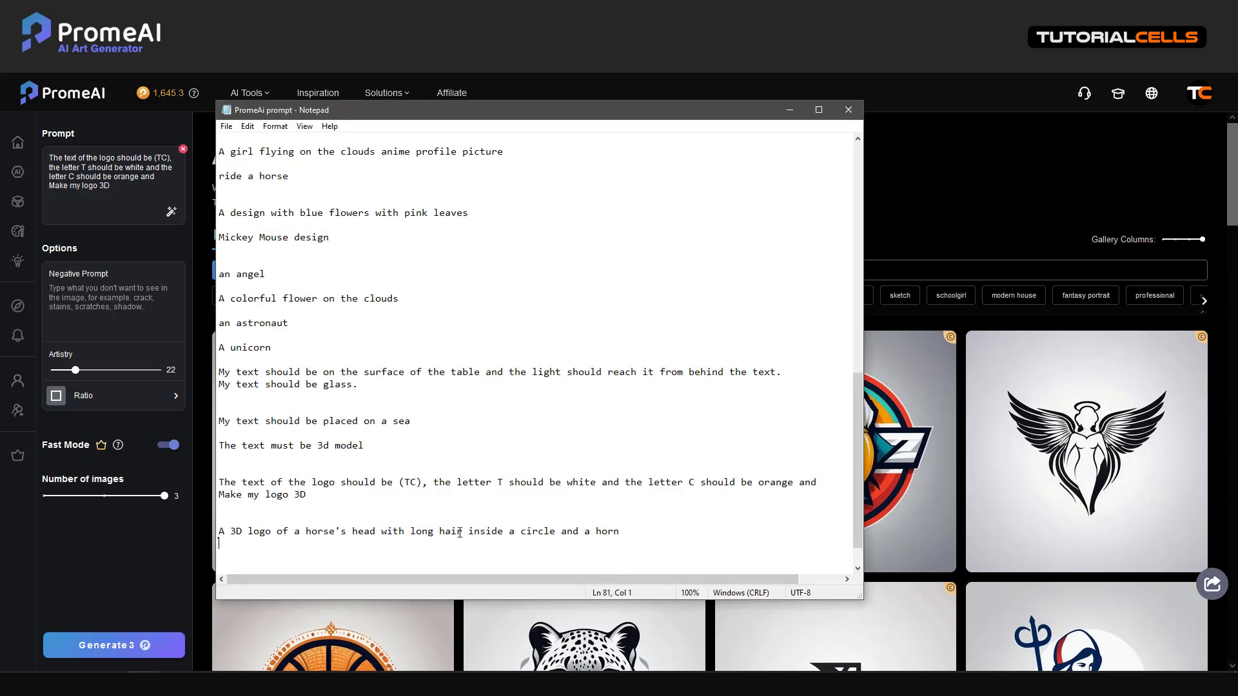
pyautogui.moveTo(467, 533); pyautogui.dragTo(555, 535)
pyautogui.hotkey('ctrl', 'c')
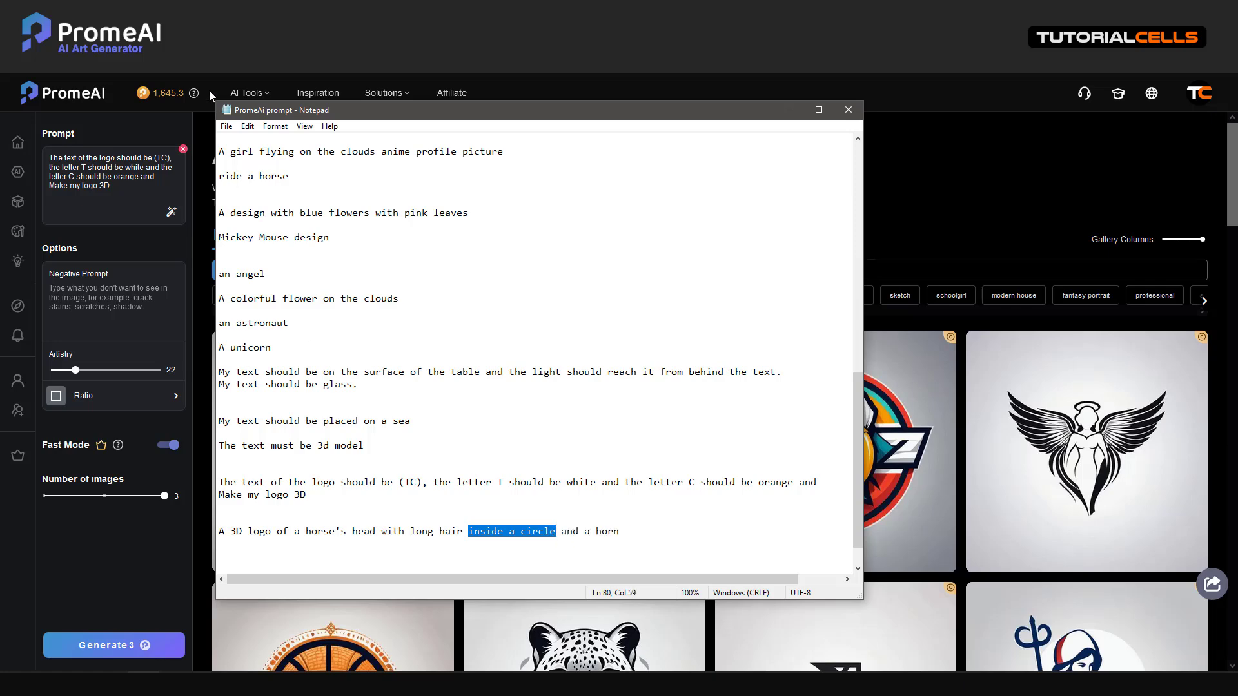
pyautogui.click(133, 191)
pyautogui.hotkey('ctrl', 'v')
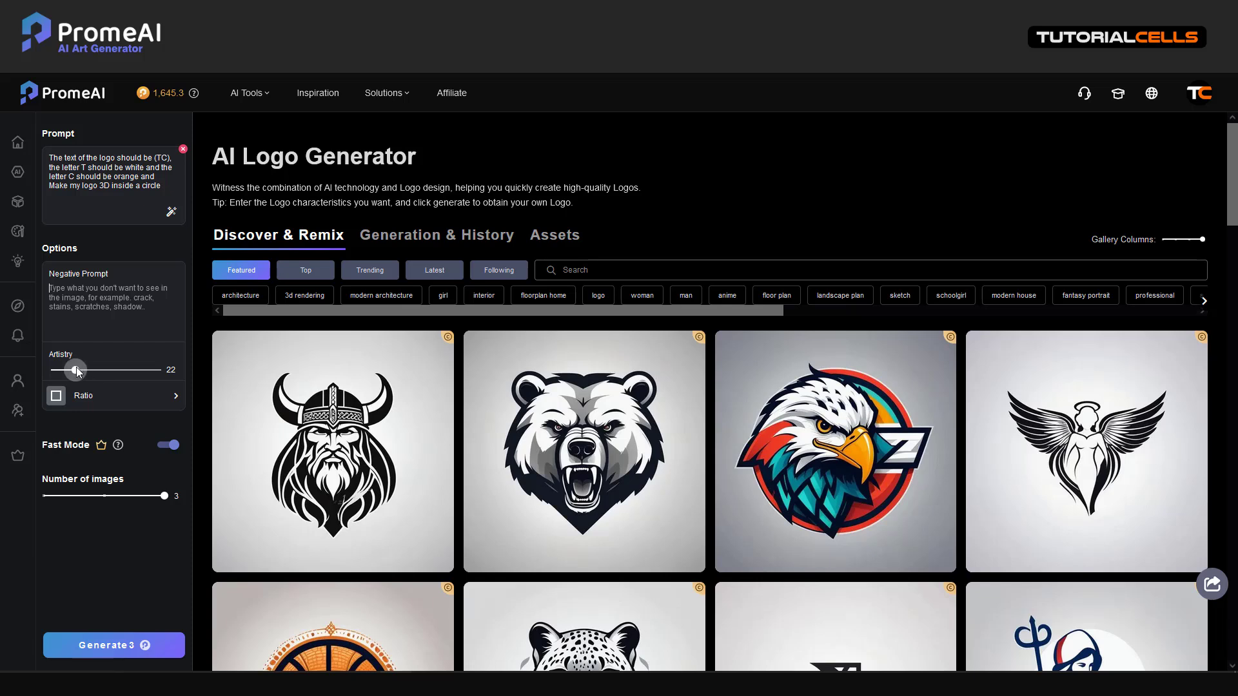
# Drag Artistry up to 100, then glance at and close the account menu
pyautogui.moveTo(76, 369); pyautogui.dragTo(232, 361)
pyautogui.click(1194, 96)
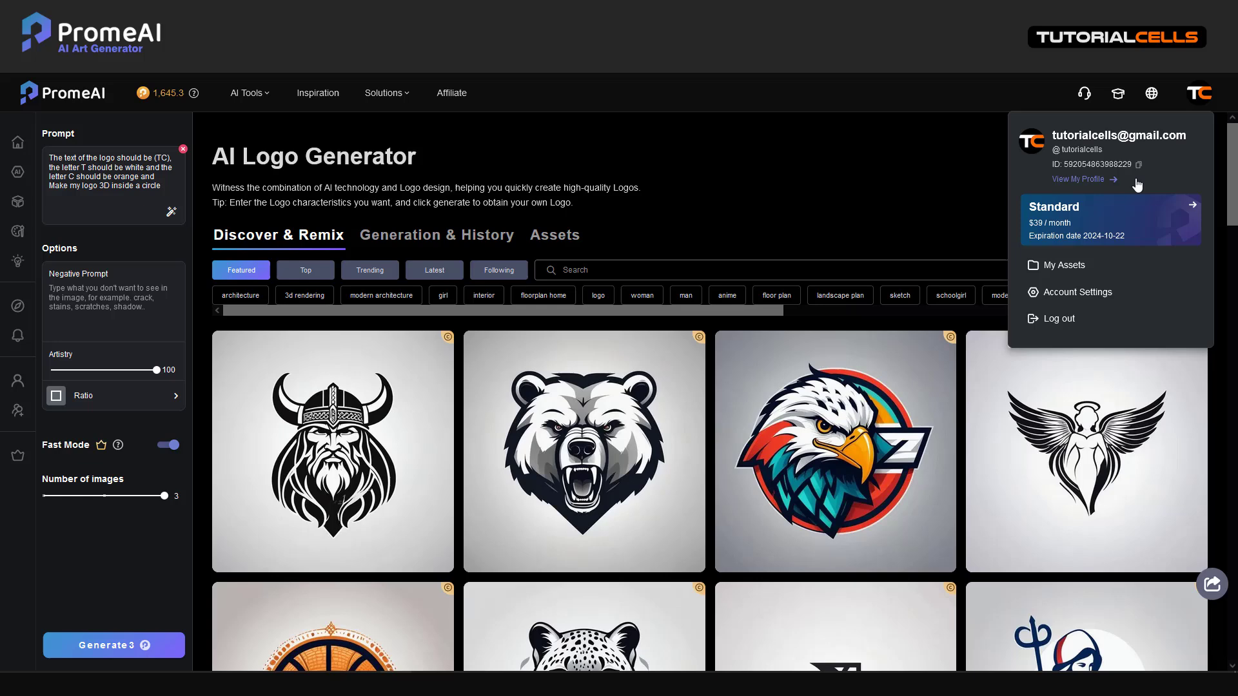
pyautogui.click(805, 212)
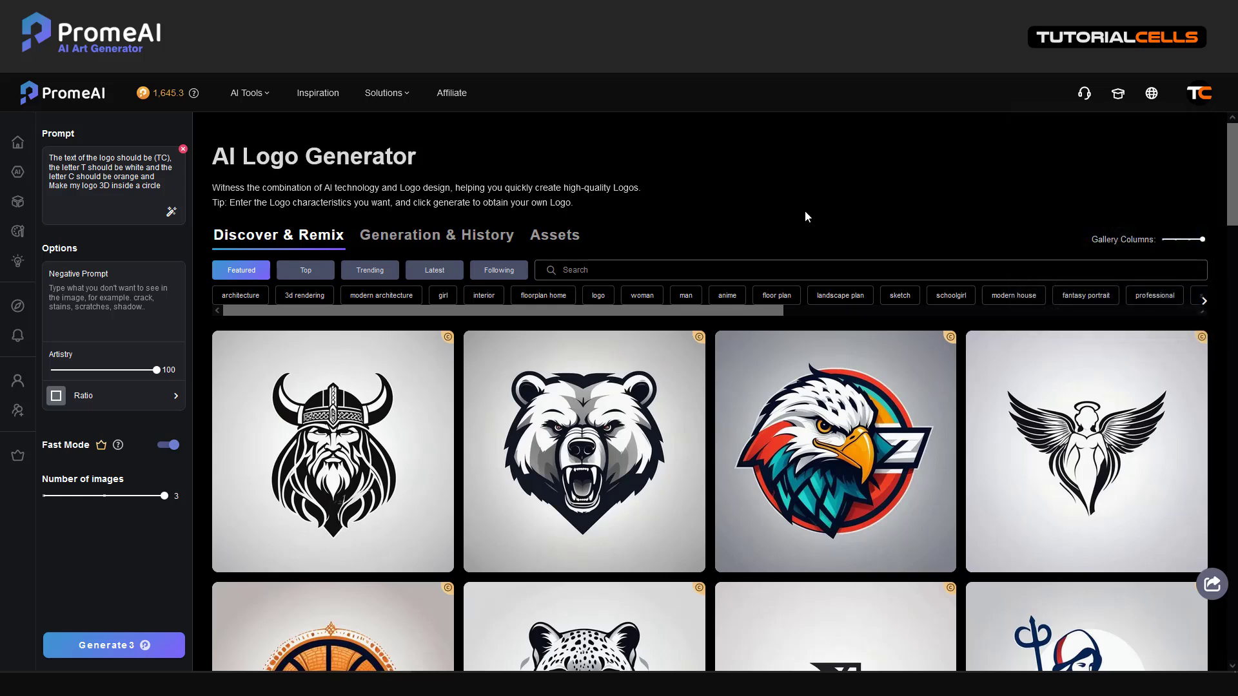
# Generate TC logos, then lower Artistry to 0 and generate a second batch
pyautogui.click(137, 646)
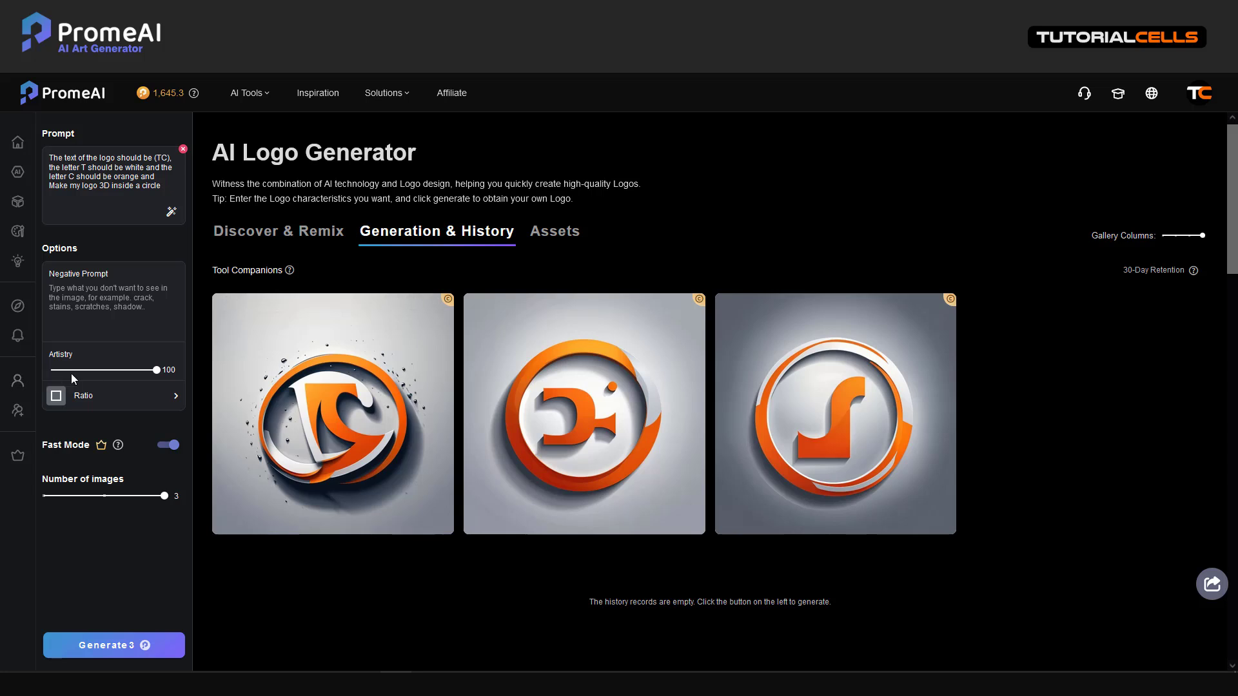
pyautogui.moveTo(71, 371); pyautogui.dragTo(45, 372)
pyautogui.click(96, 647)
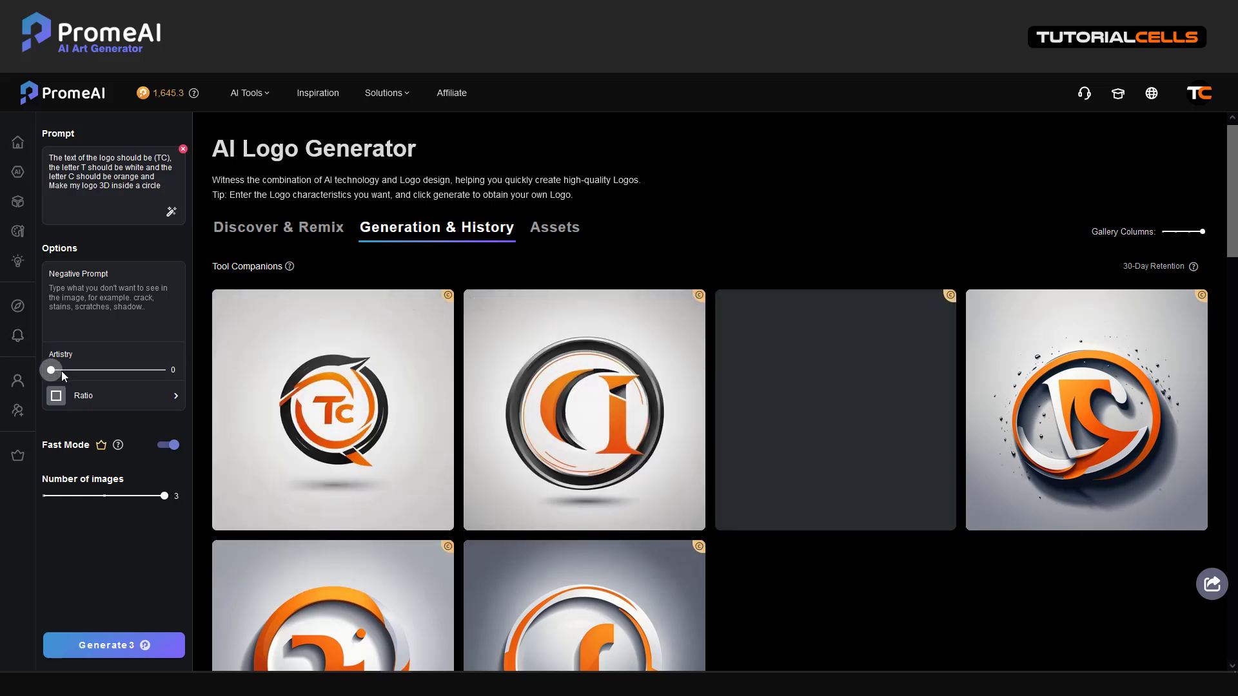
# Publish the first orange TC circle logo and dismiss the Share to Get Coin dialog
pyautogui.moveTo(264, 445)
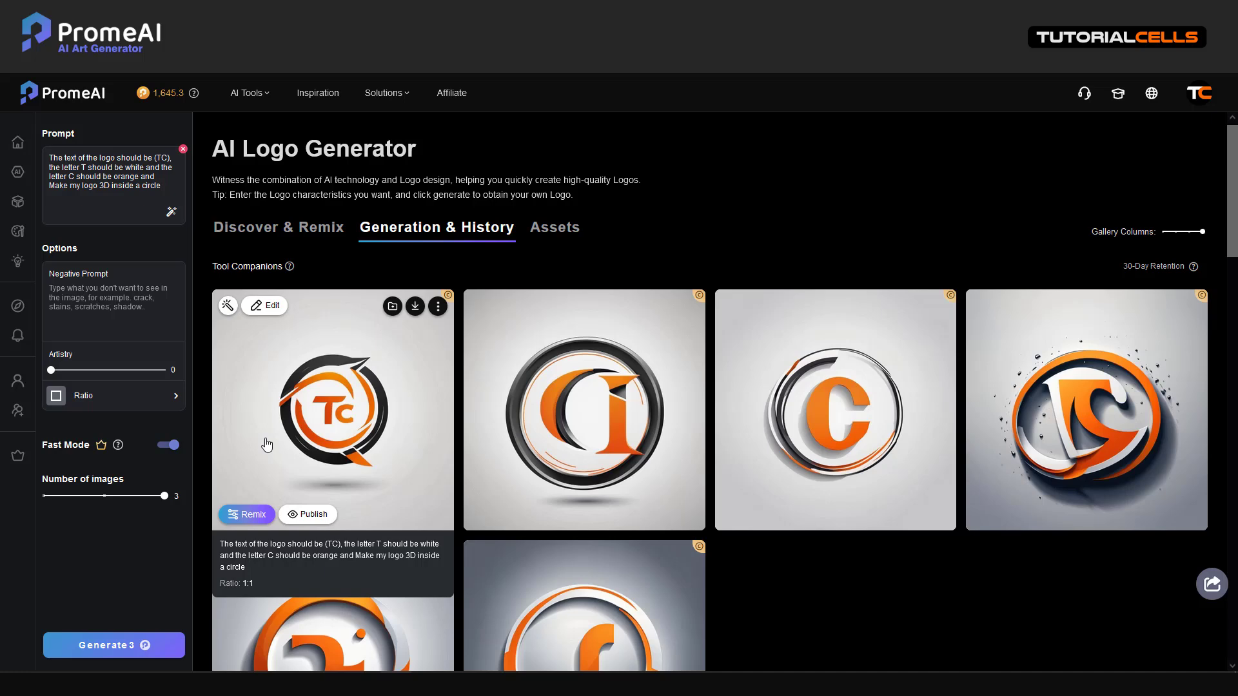
pyautogui.click(308, 514)
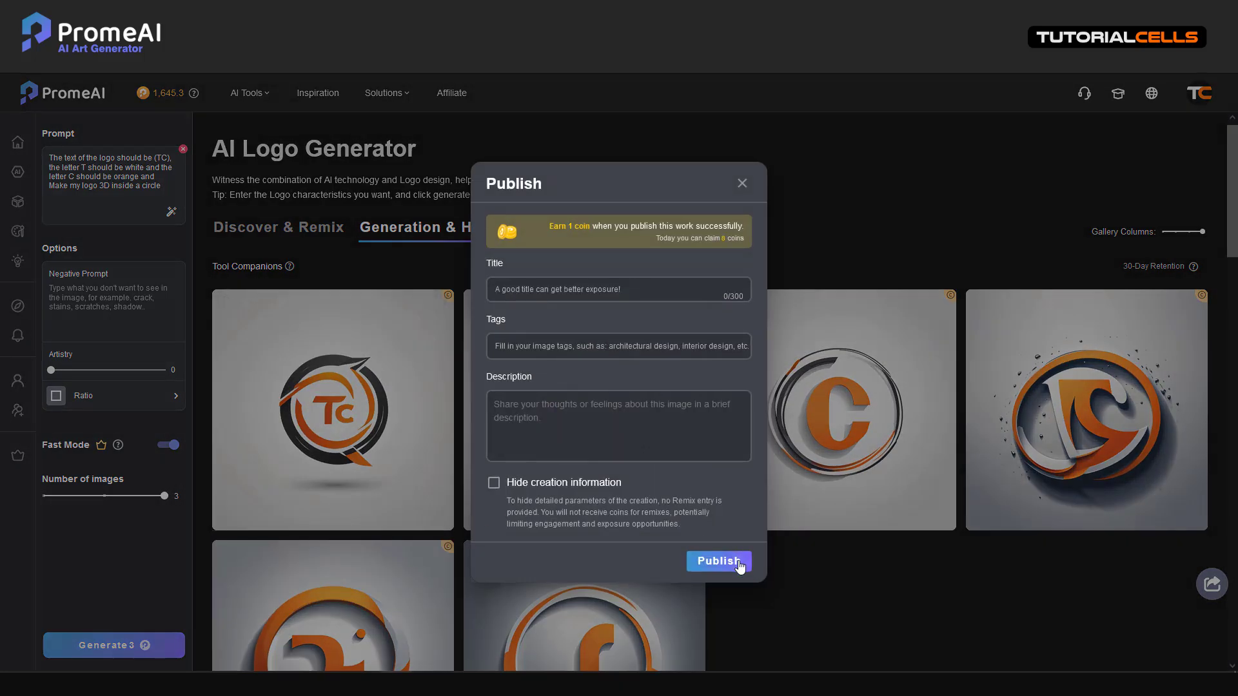
pyautogui.click(738, 570)
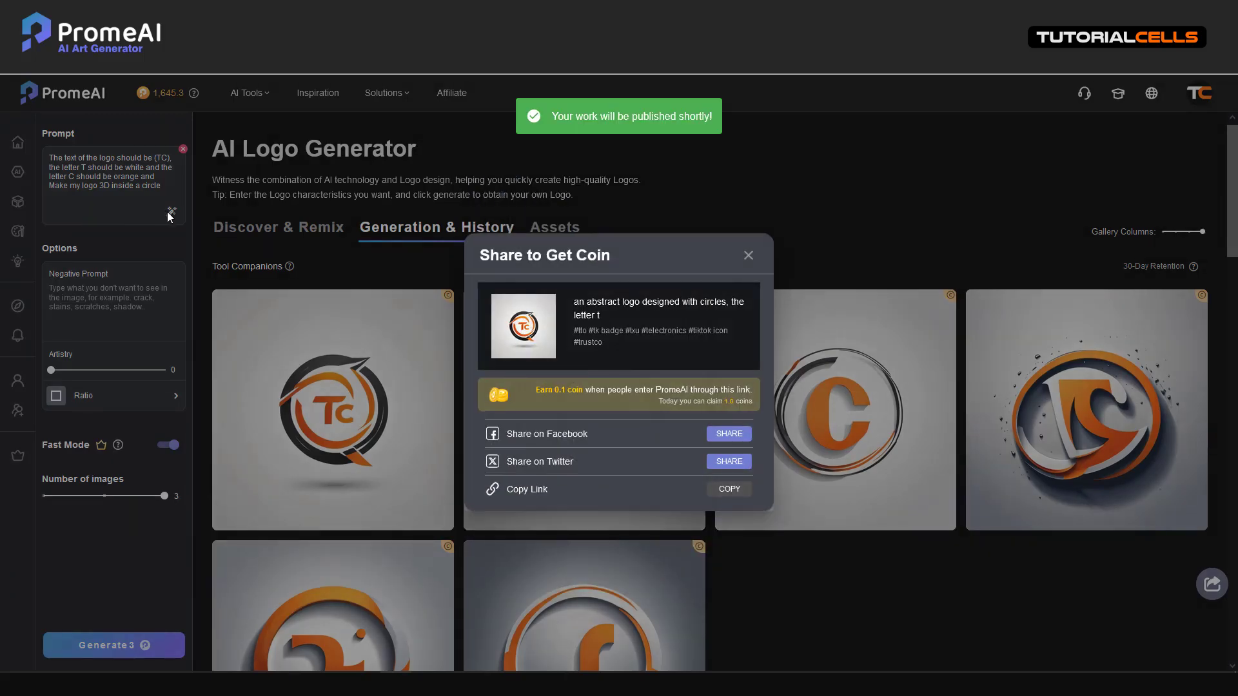
pyautogui.click(746, 257)
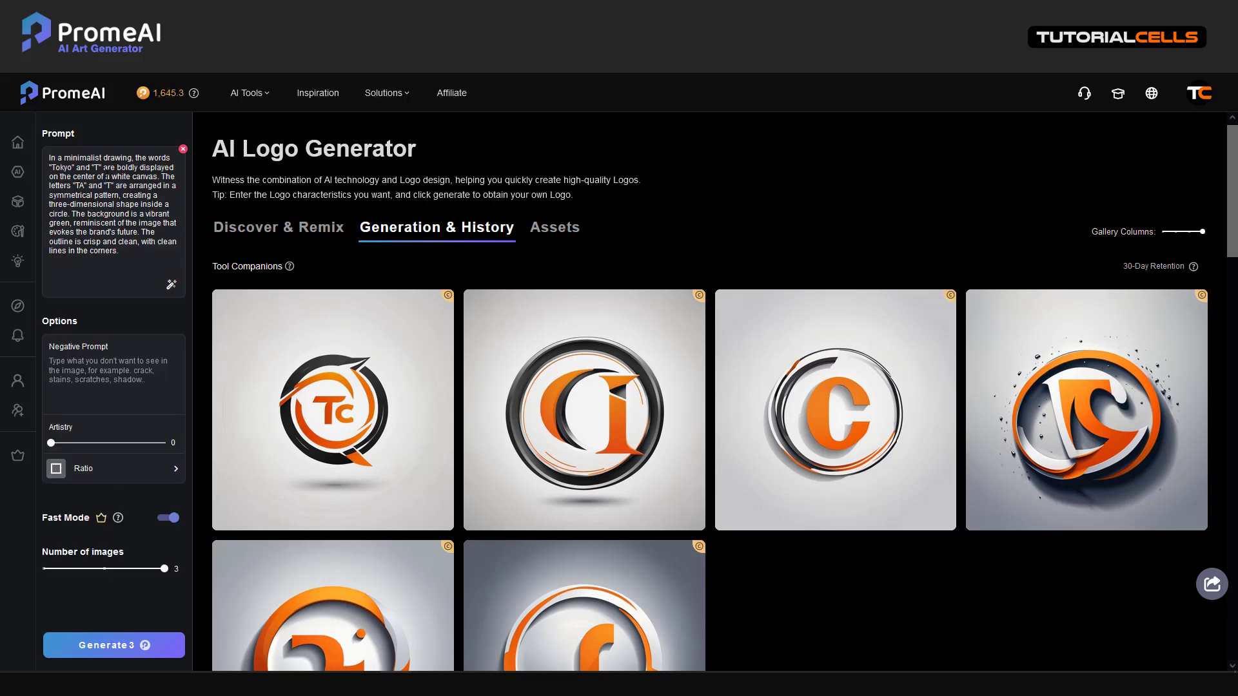
# Clear the prompt and paste in the horse's-head logo line copied from Notepad
pyautogui.click(183, 150)
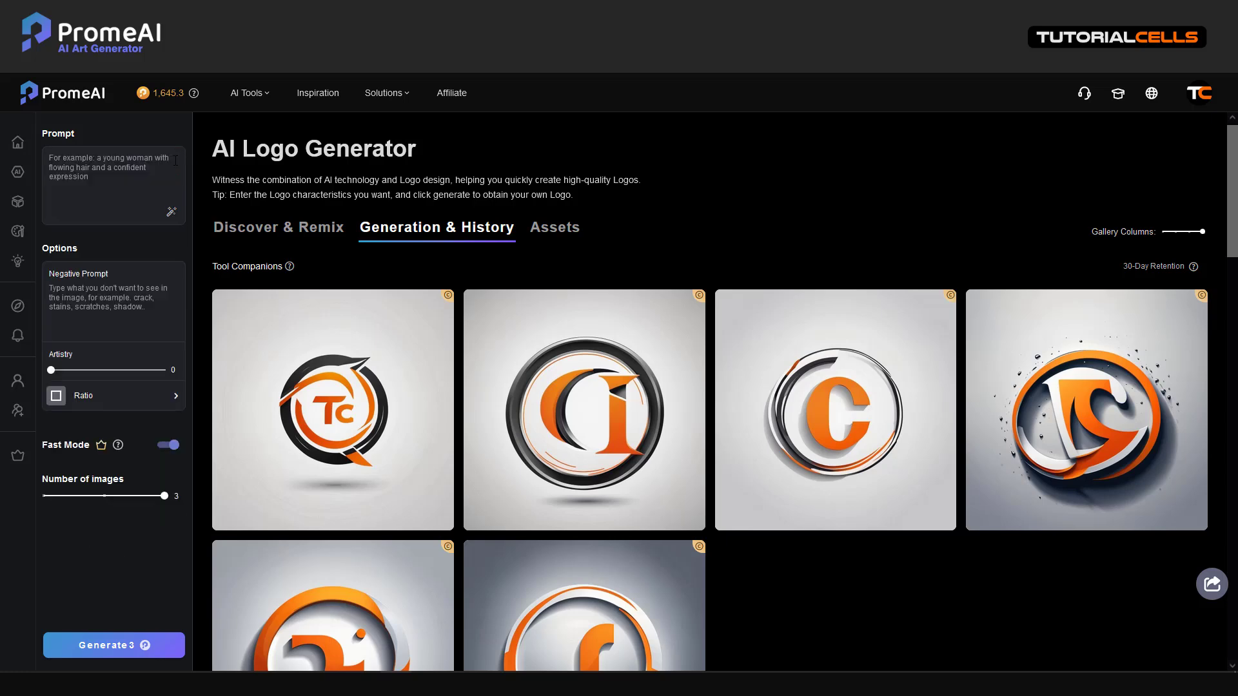
pyautogui.hotkey('alt', 'Tab')
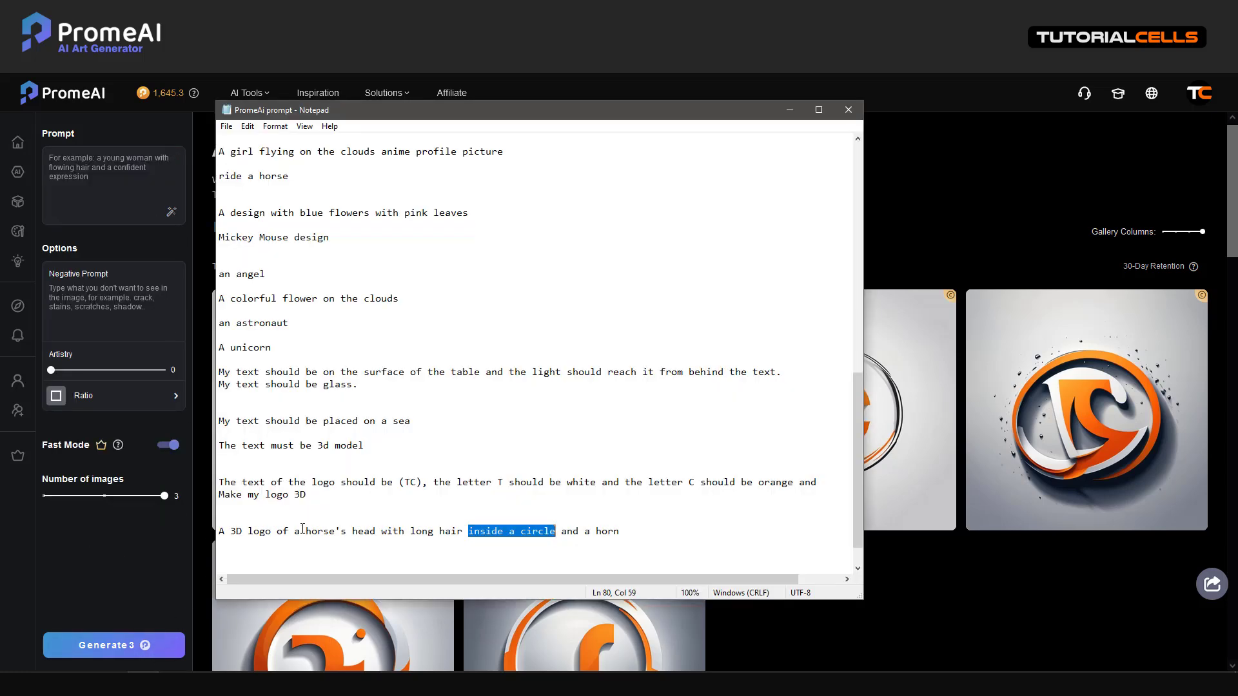
pyautogui.click(318, 532)
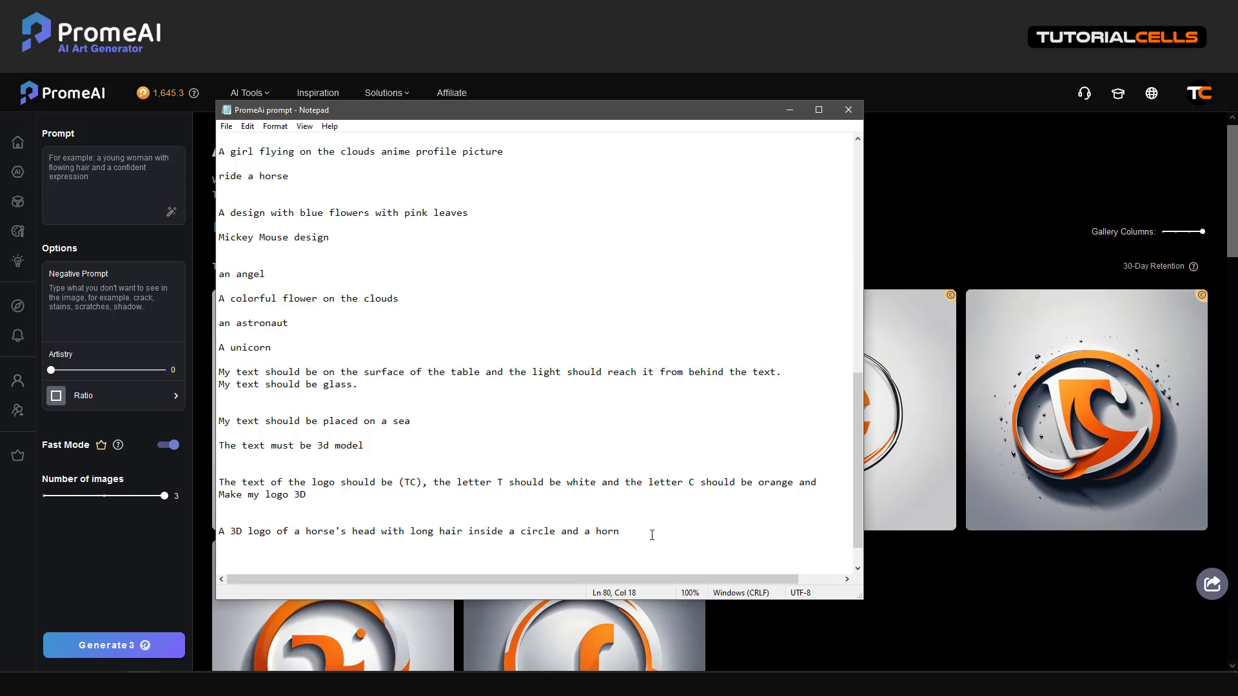
pyautogui.moveTo(651, 532); pyautogui.dragTo(218, 536)
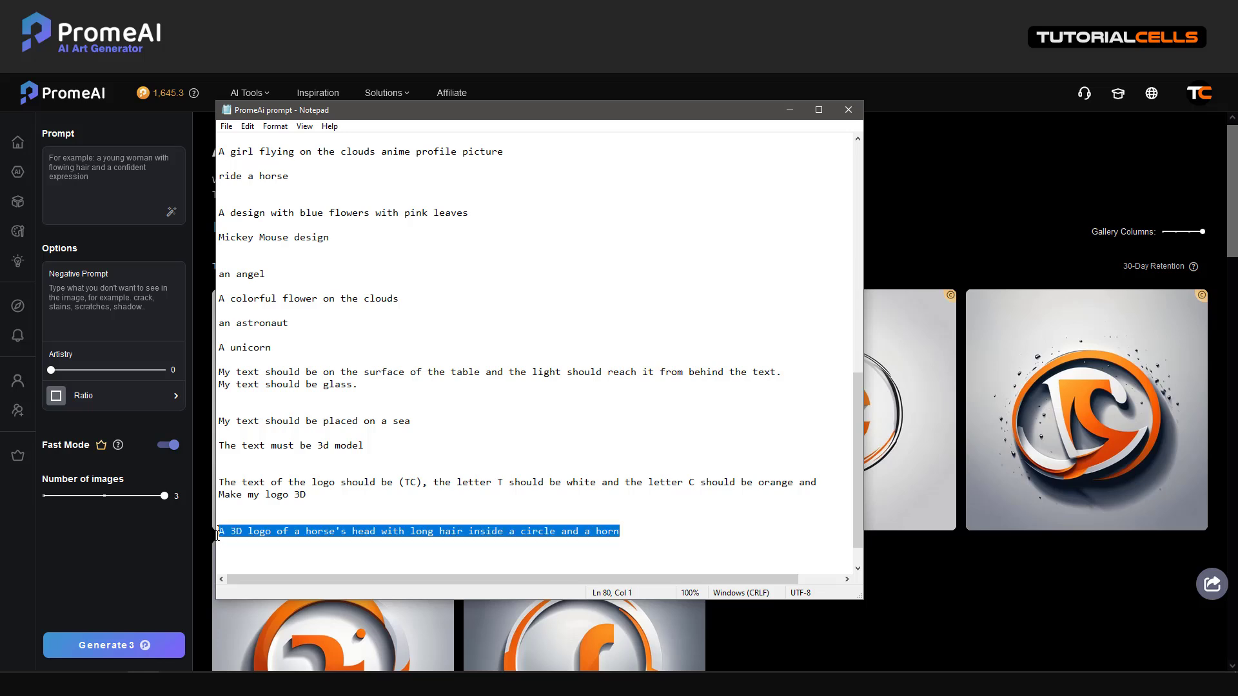
pyautogui.hotkey('ctrl', 'c')
pyautogui.hotkey('alt', 'Tab')
pyautogui.hotkey('ctrl', 'v')
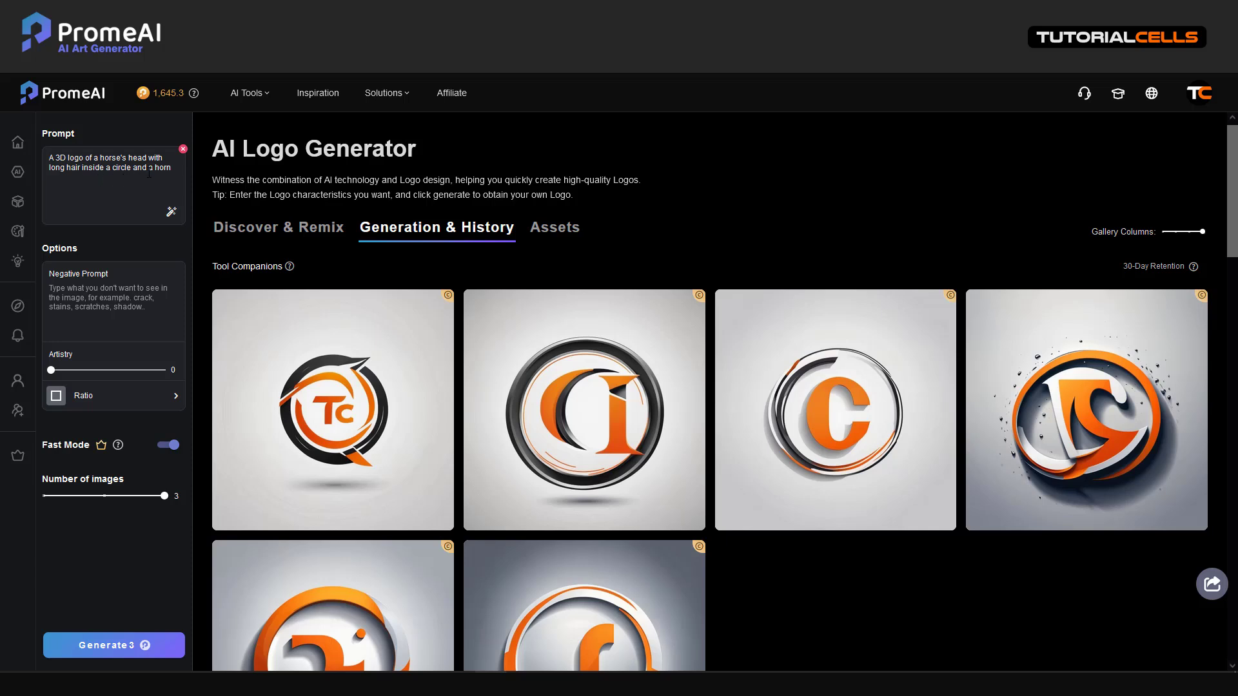
# Delete 'a horn' from the horse prompt, generate three logos, and bring Notepad back
pyautogui.moveTo(147, 168); pyautogui.dragTo(182, 169)
pyautogui.press('BackSpace')
pyautogui.click(109, 645)
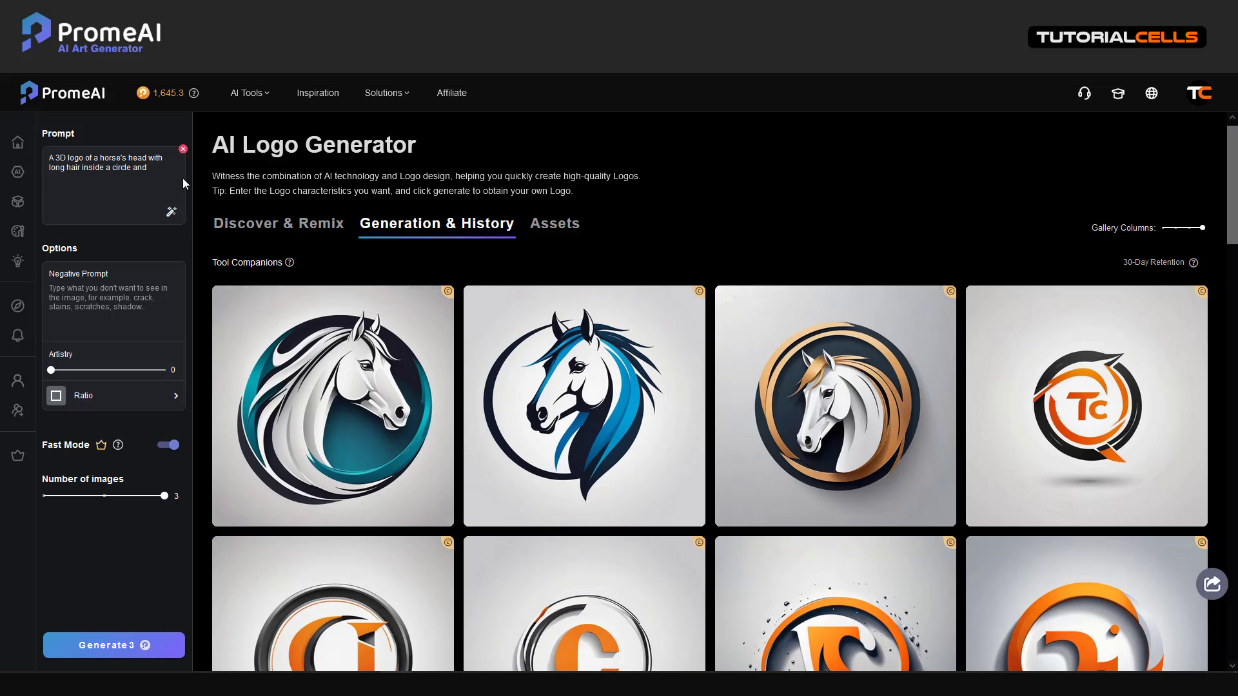
pyautogui.click(143, 684)
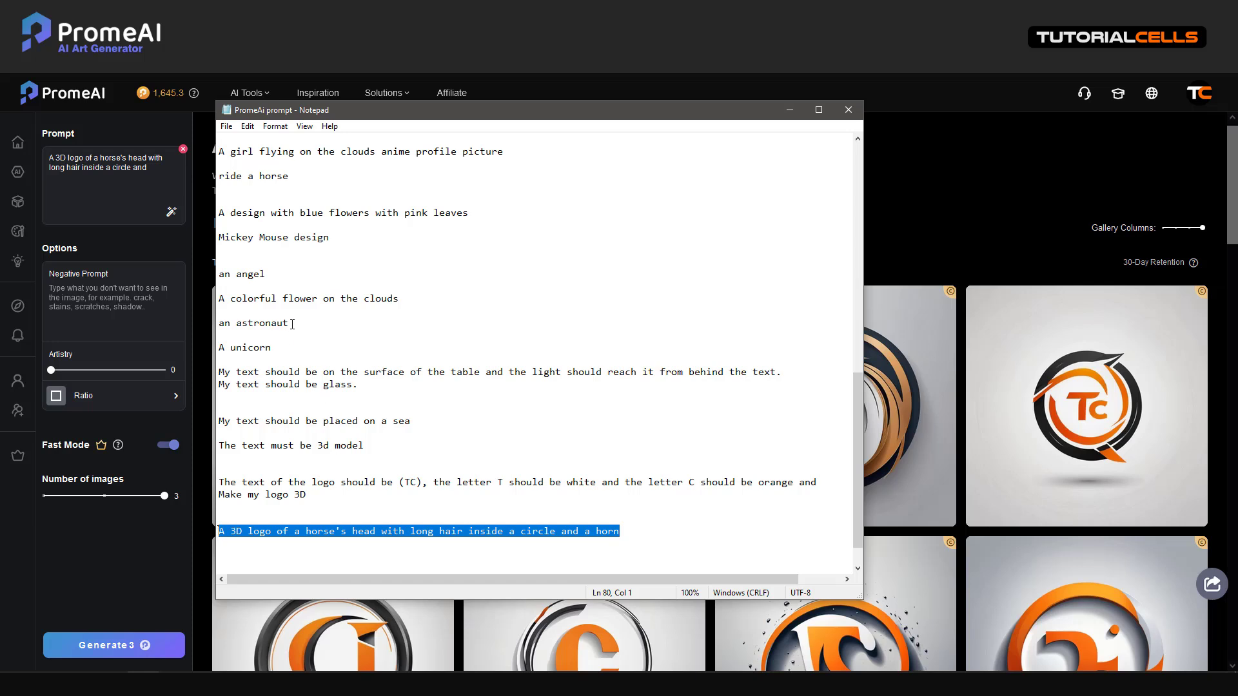
# Replace the prompt with 'an angel' from Notepad and generate three angel logos
pyautogui.moveTo(266, 274); pyautogui.dragTo(217, 276)
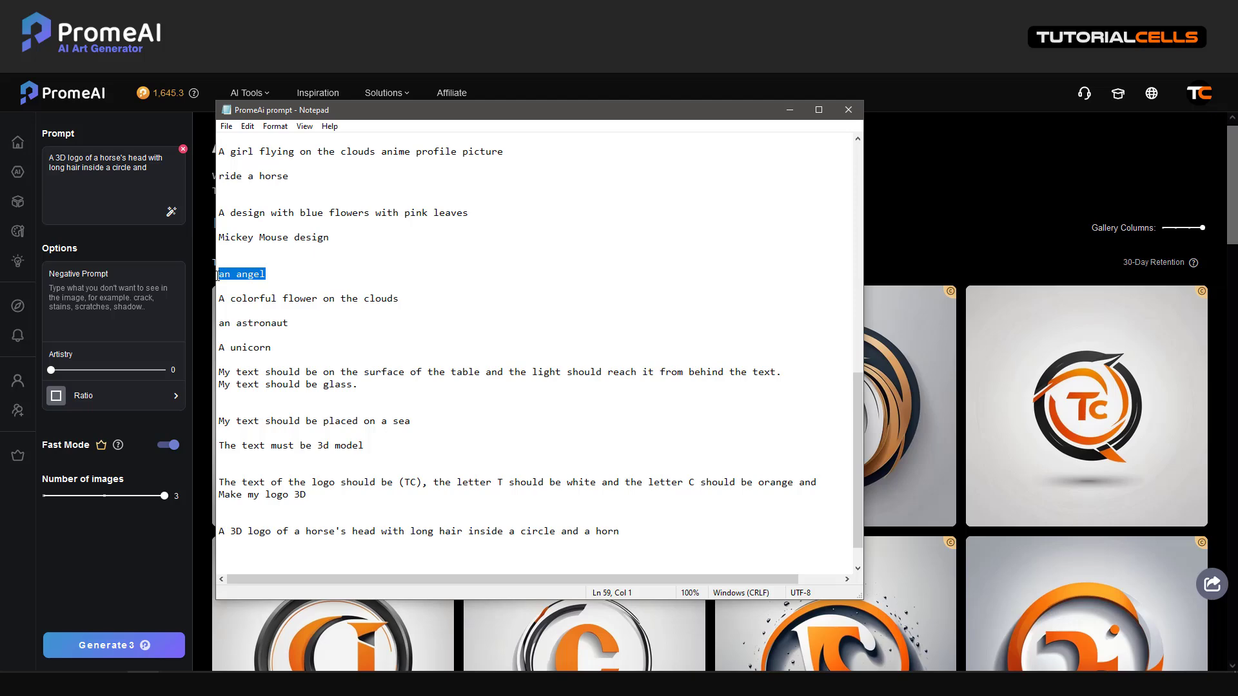
pyautogui.click(184, 149)
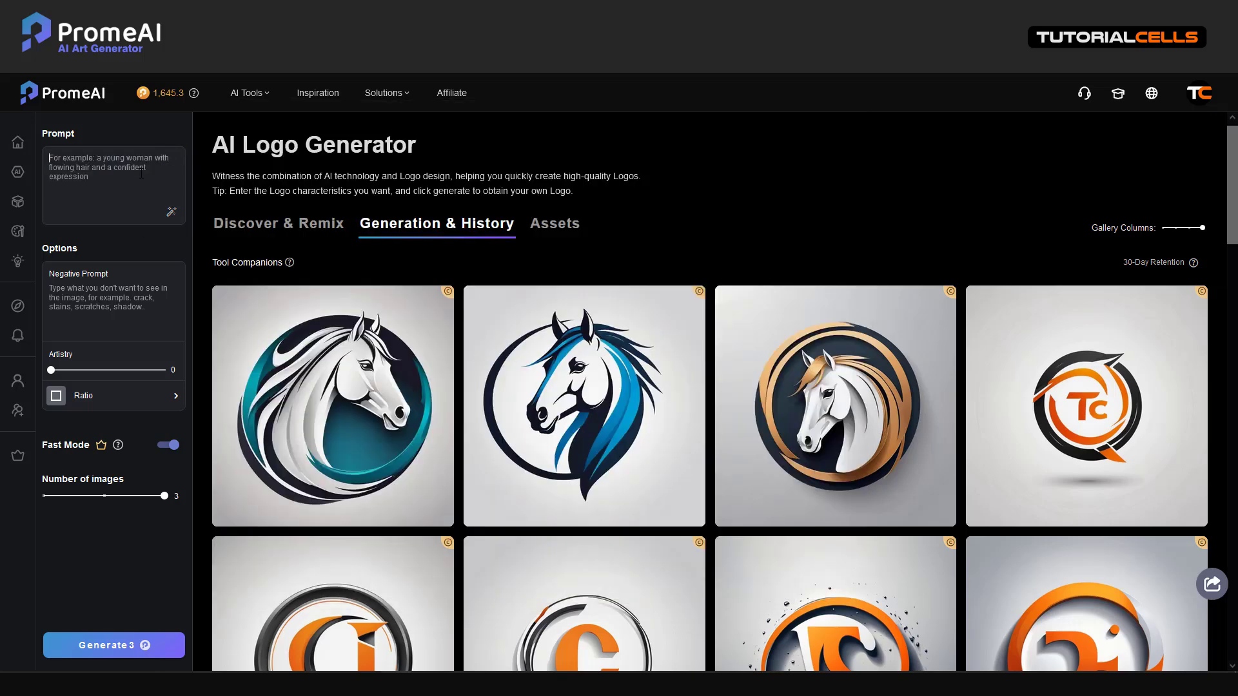
pyautogui.hotkey('ctrl', 'v')
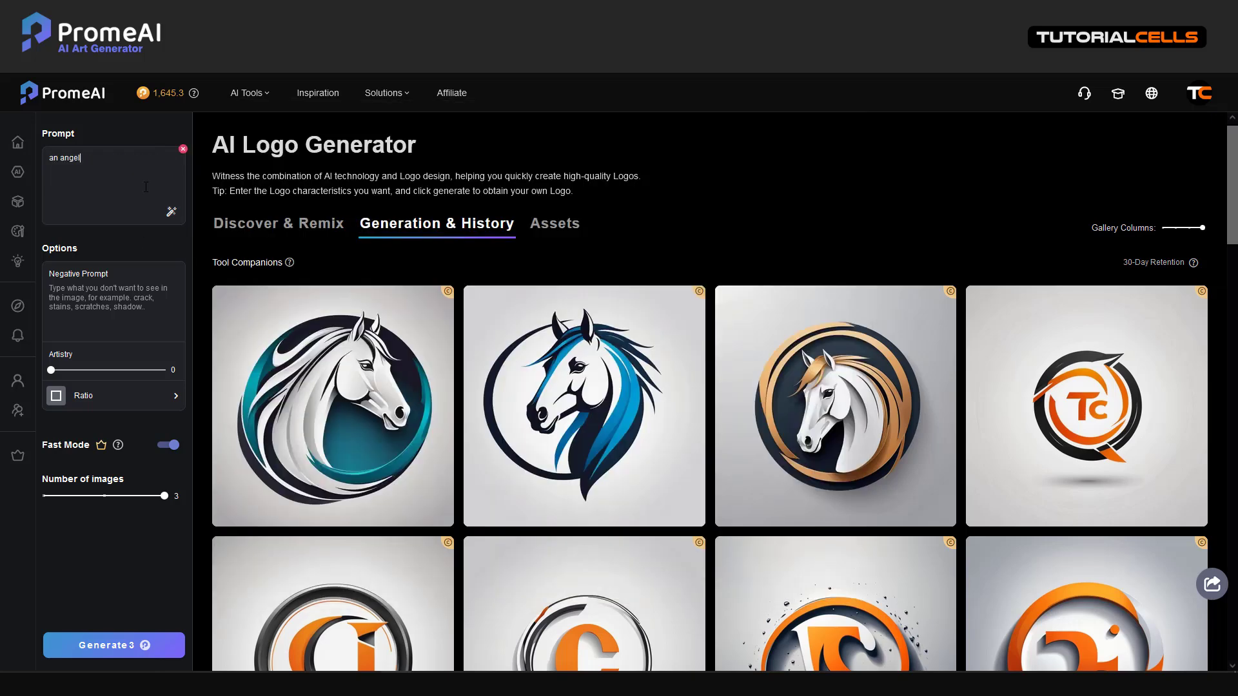
pyautogui.click(93, 648)
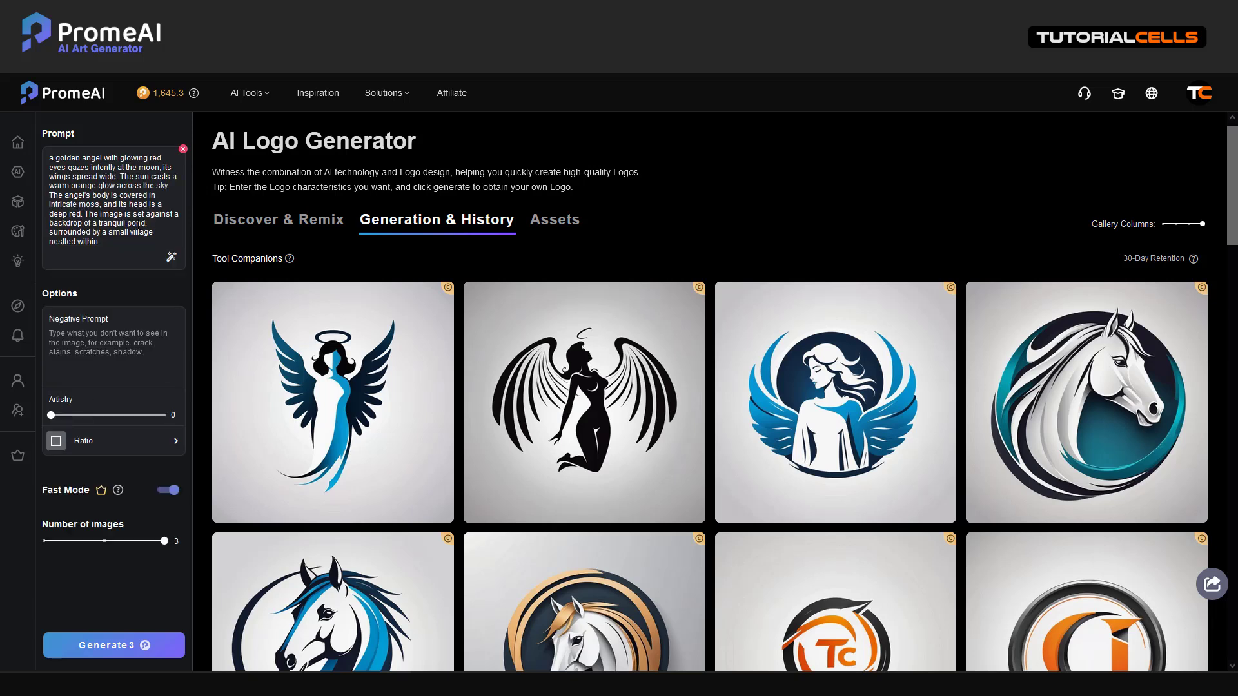
# Generate golden-angel images at Artistry 0, then again at Artistry 100
pyautogui.click(105, 645)
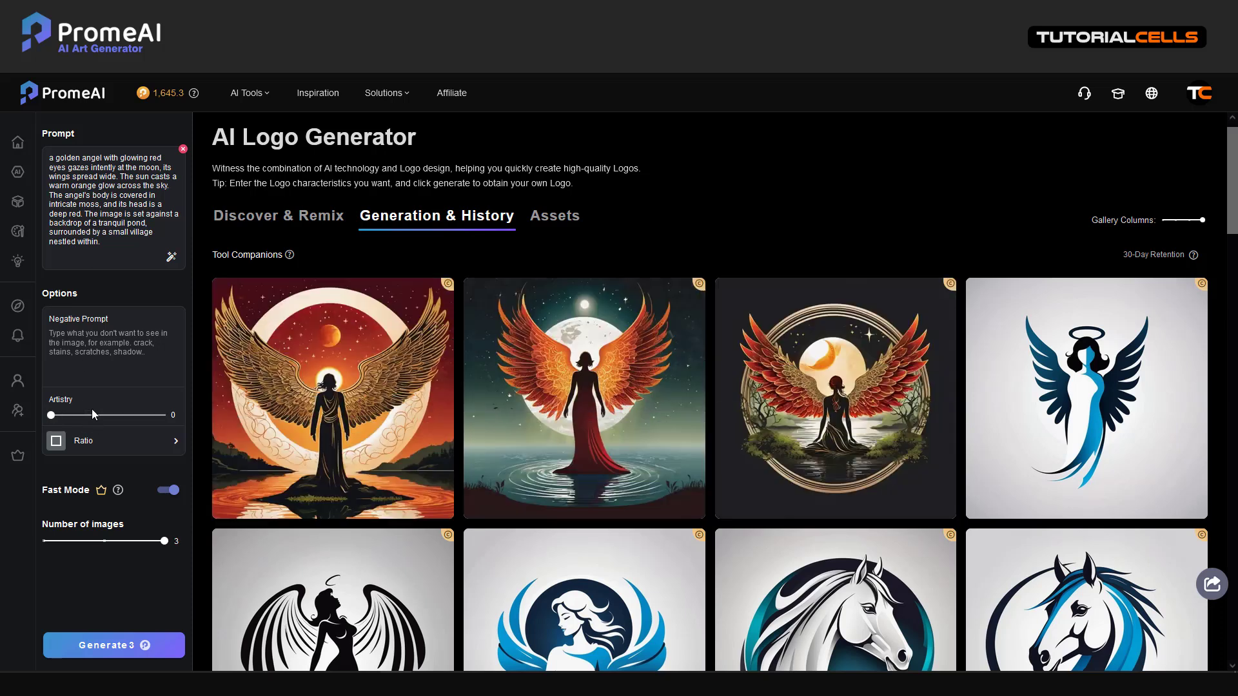
pyautogui.moveTo(51, 415); pyautogui.dragTo(157, 414)
pyautogui.click(127, 644)
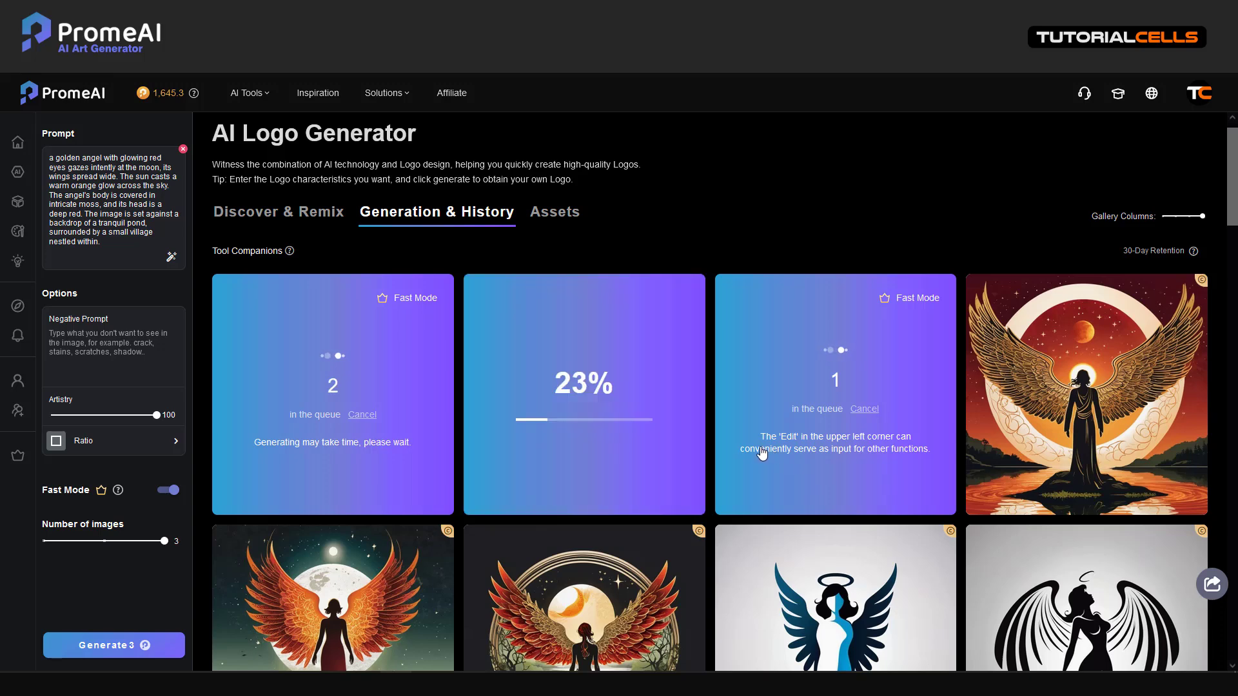
pyautogui.scroll(-1, 585, 474)
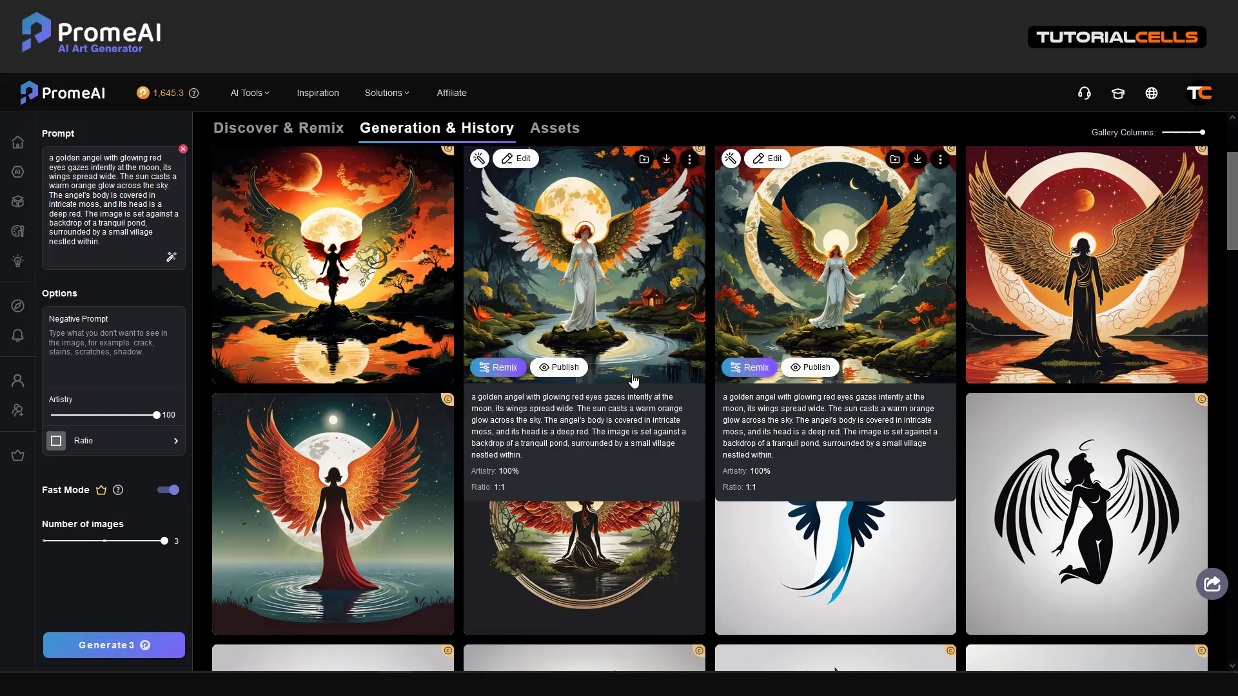
pyautogui.scroll(1, 634, 380)
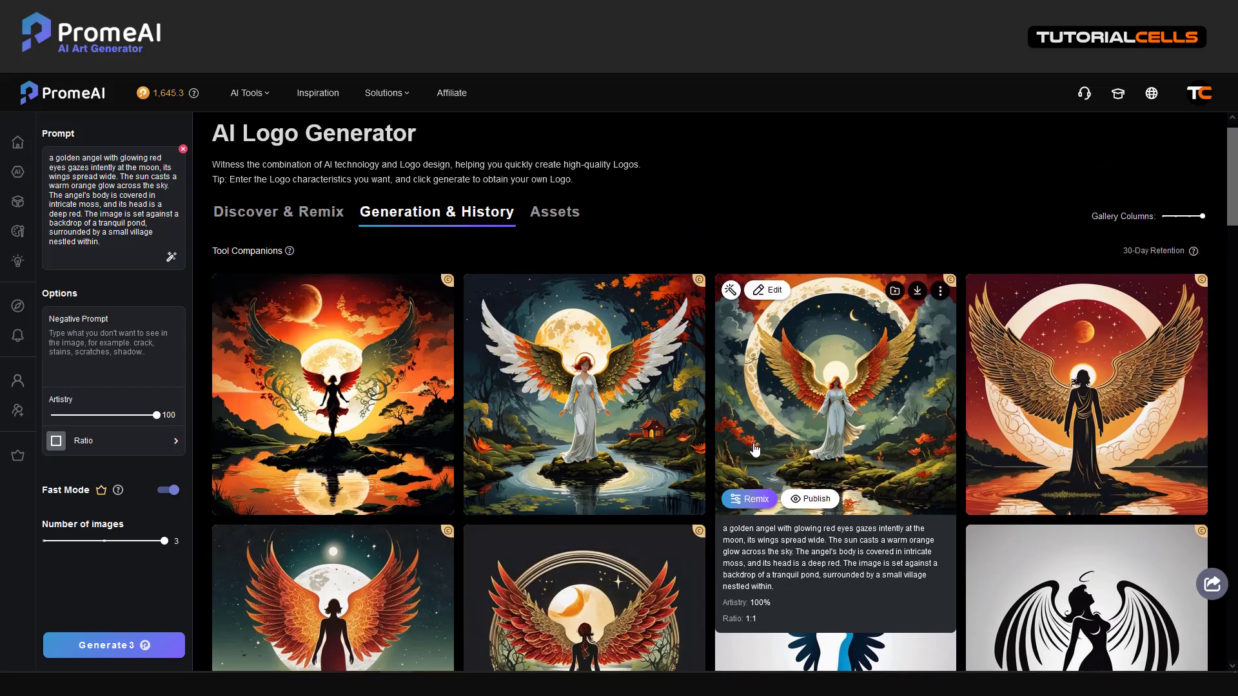
# Publish the third and first angel paintings, dismissing the coin popup after each
pyautogui.click(805, 498)
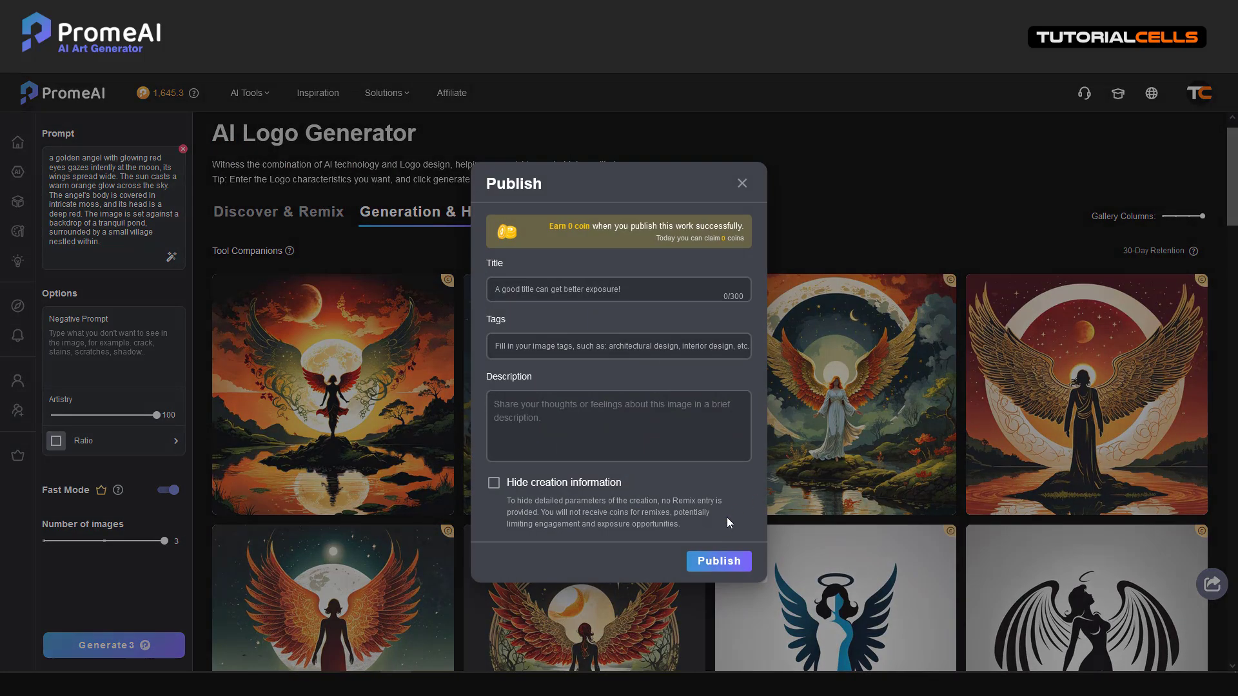
pyautogui.click(717, 578)
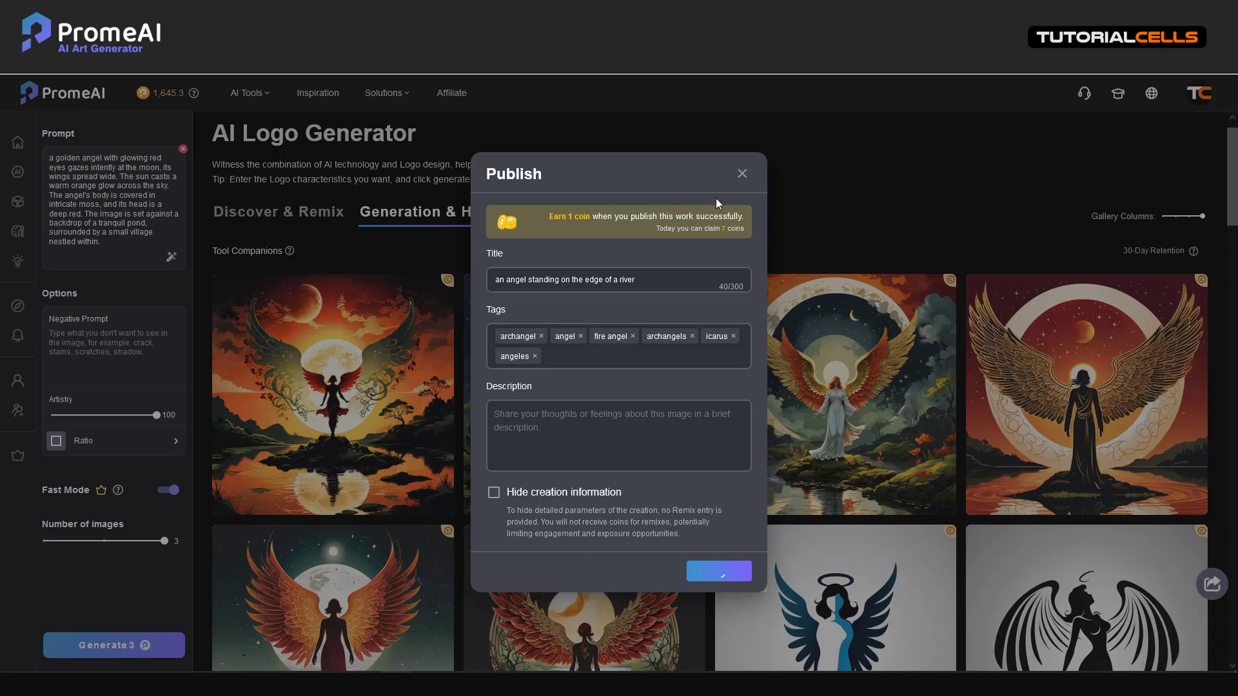
pyautogui.click(748, 257)
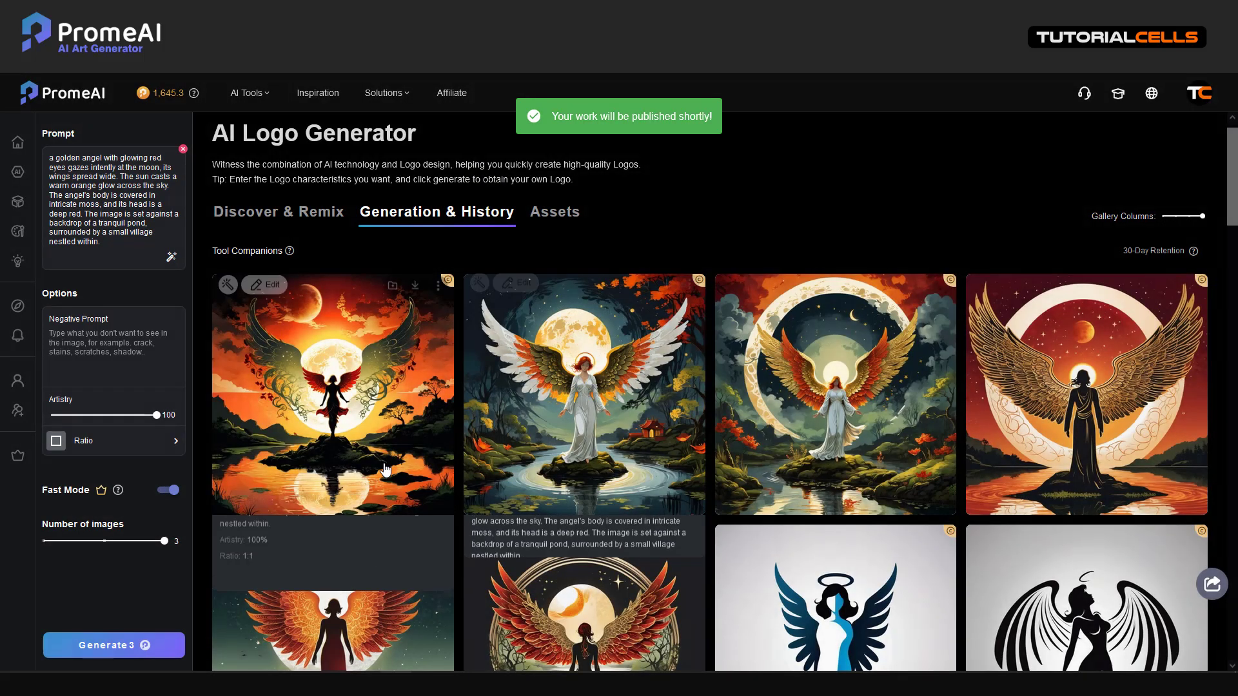
pyautogui.click(318, 503)
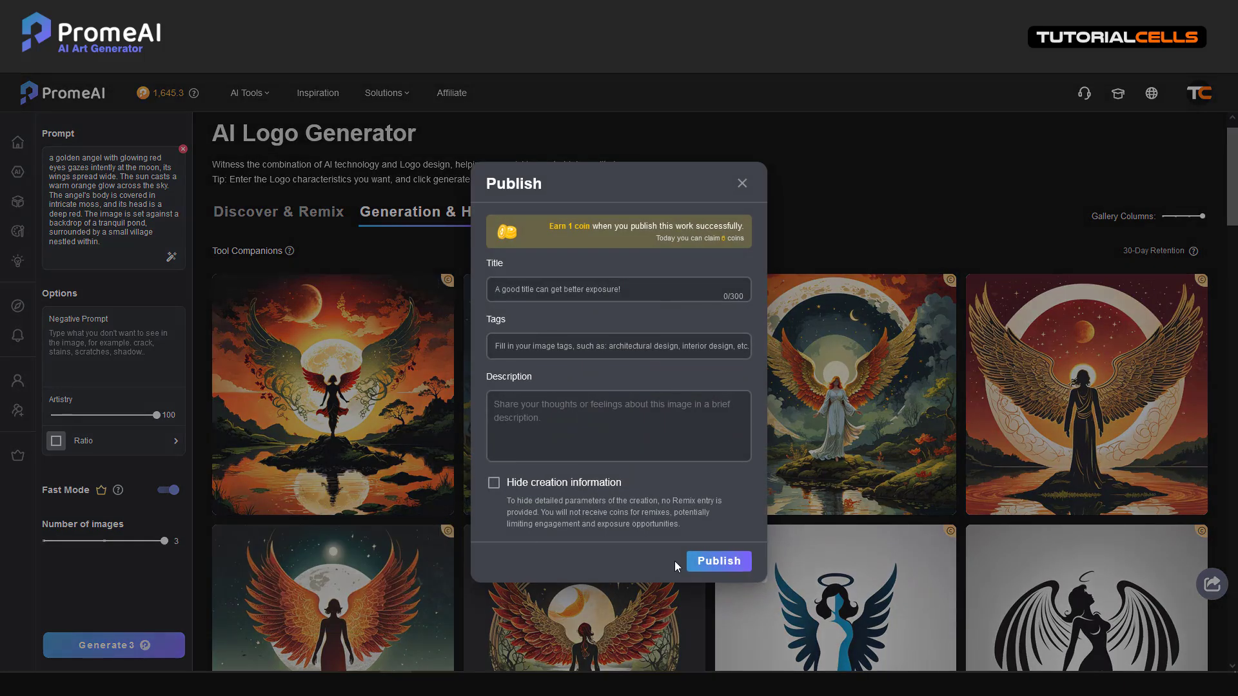
pyautogui.click(727, 571)
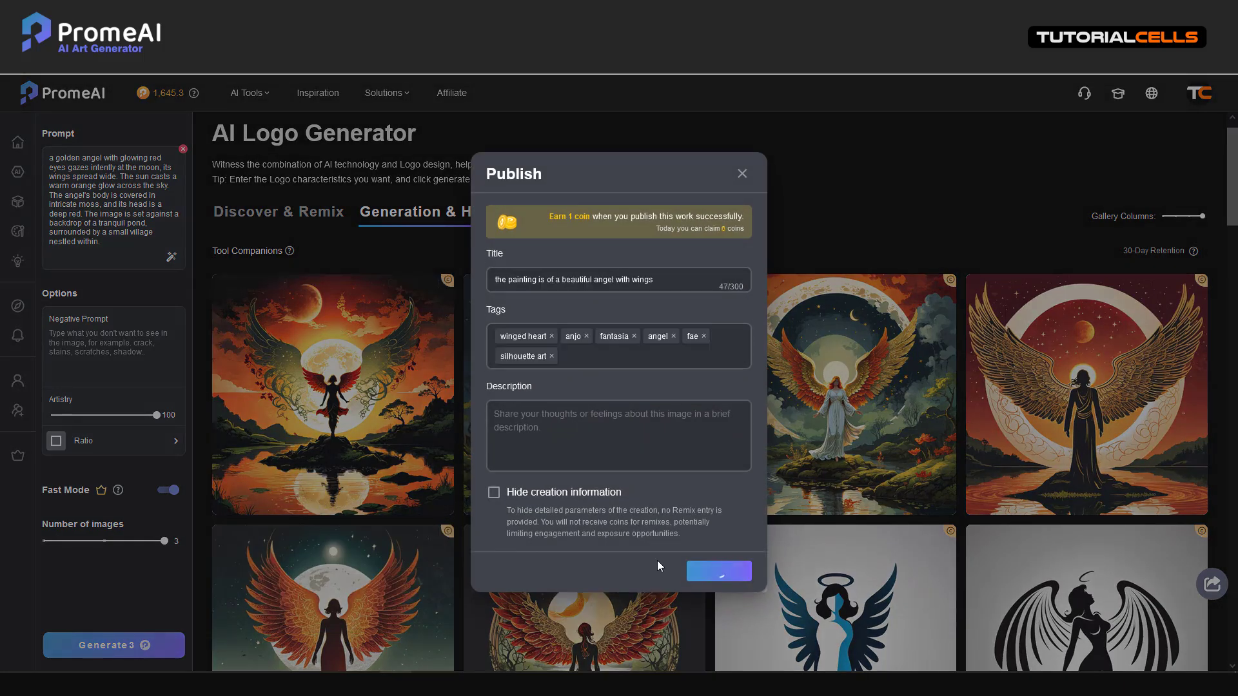
pyautogui.click(754, 258)
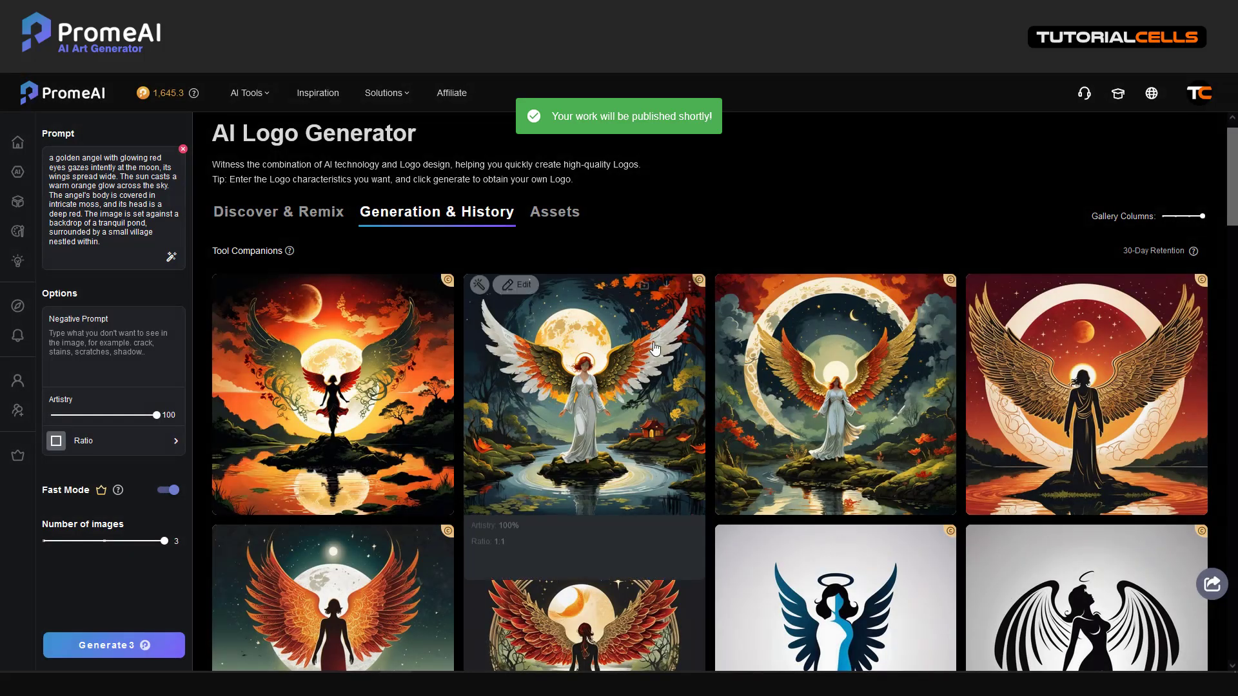
pyautogui.scroll(-4, 349, 422)
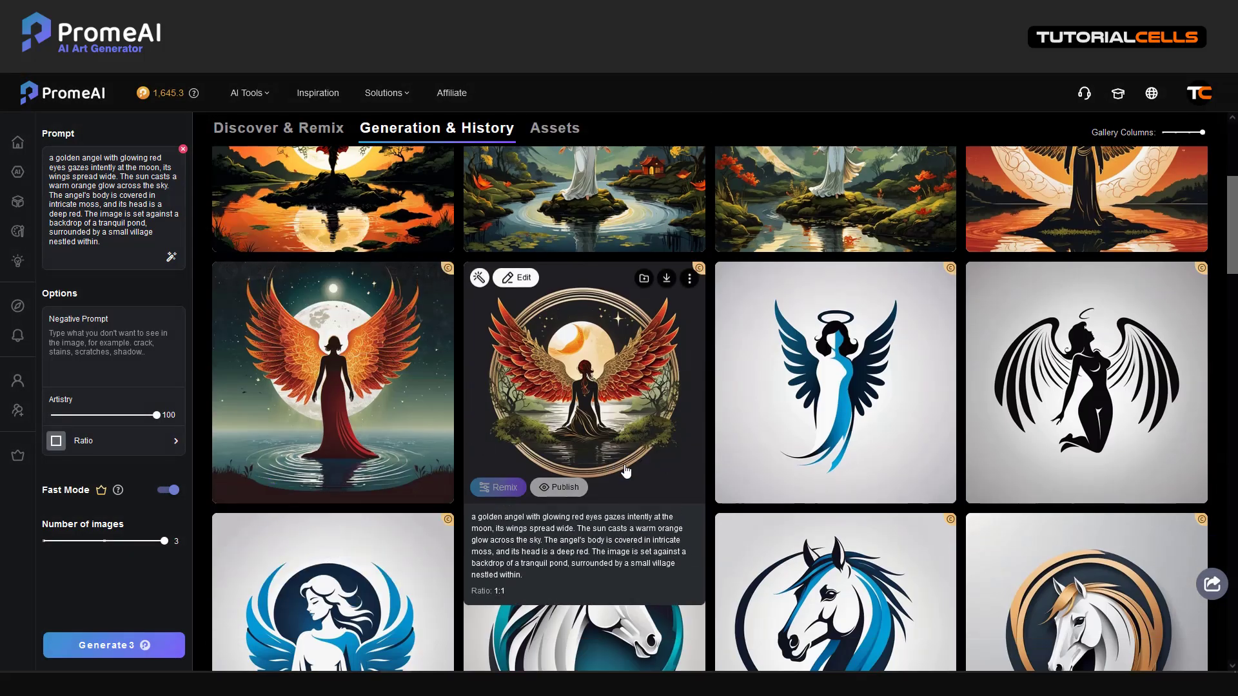
pyautogui.scroll(4, 624, 472)
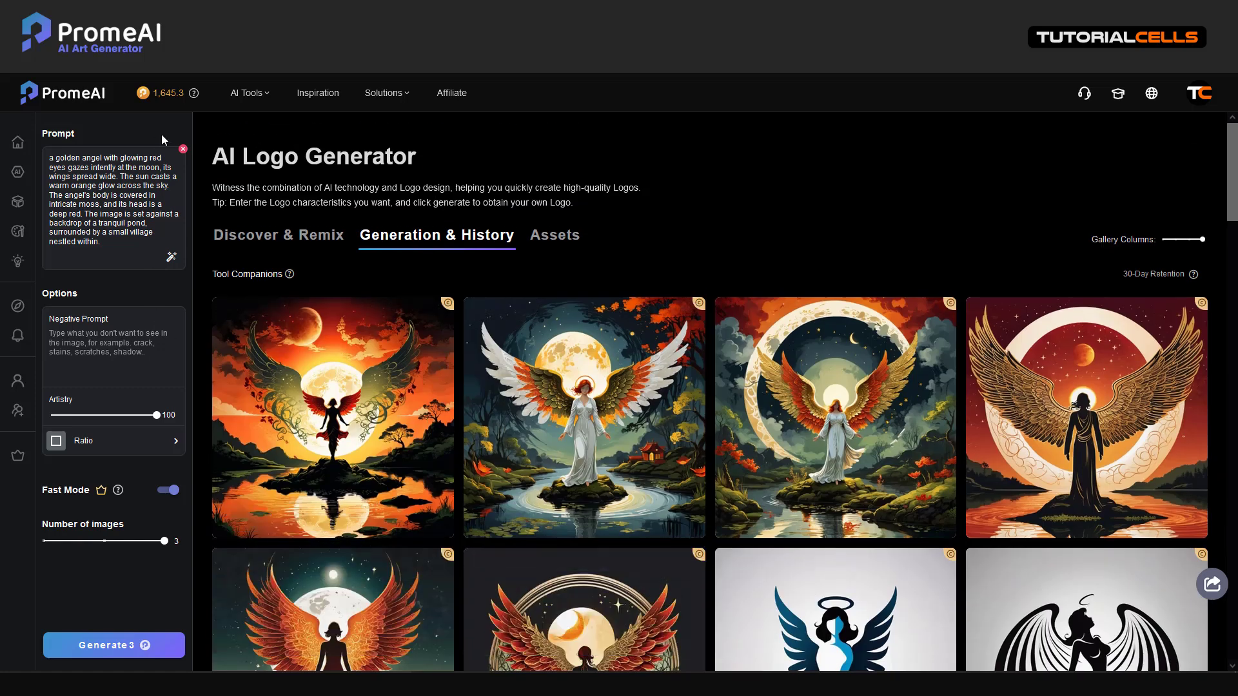
# Swap the prompt for 'A colorful flower on the clouds' and generate three paintings
pyautogui.click(183, 150)
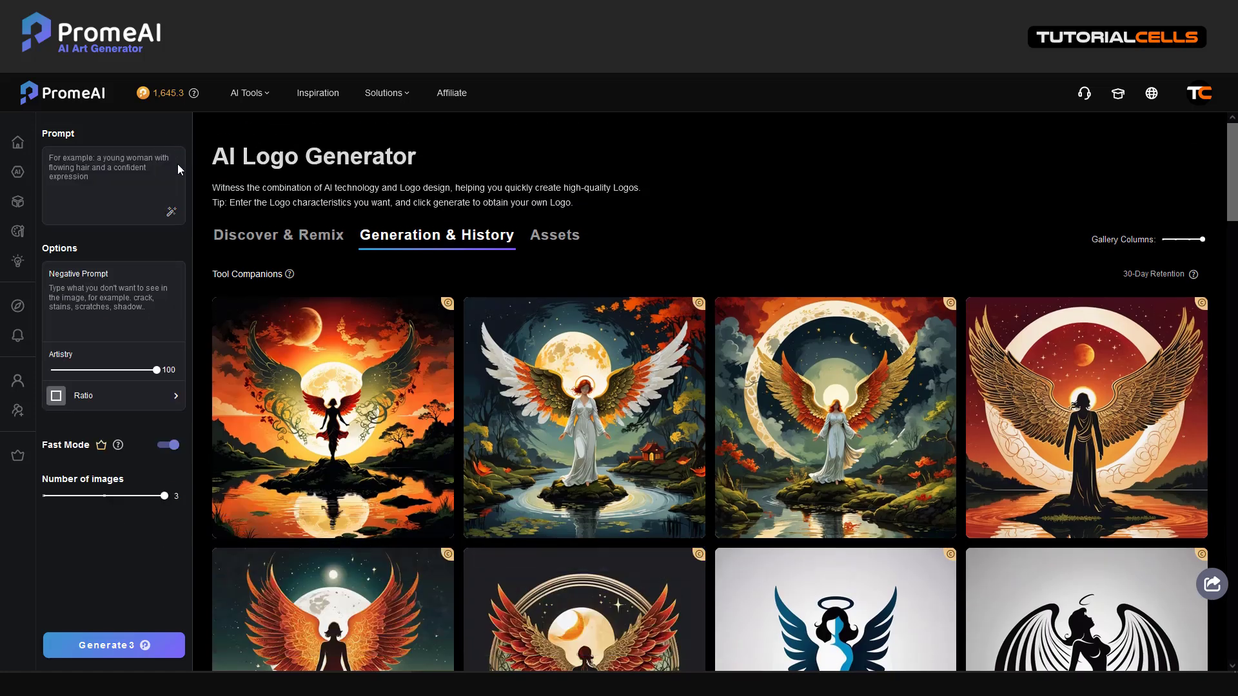
pyautogui.hotkey('alt', 'Tab')
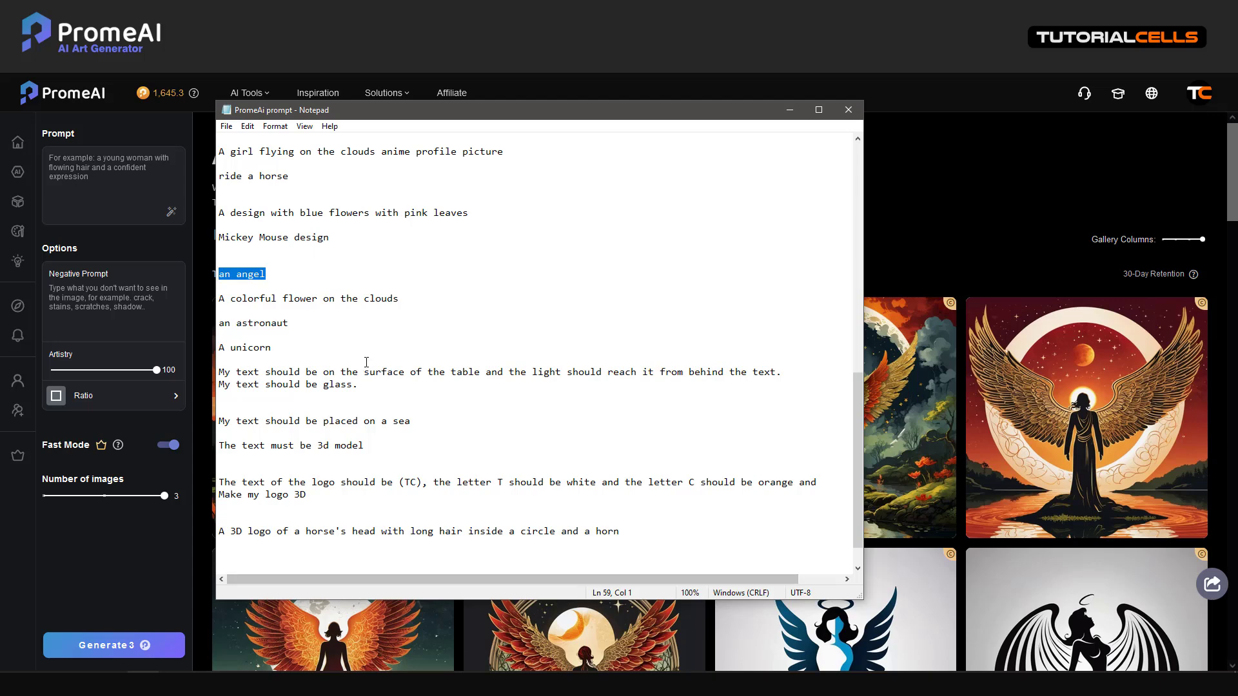
pyautogui.moveTo(244, 310); pyautogui.dragTo(216, 298)
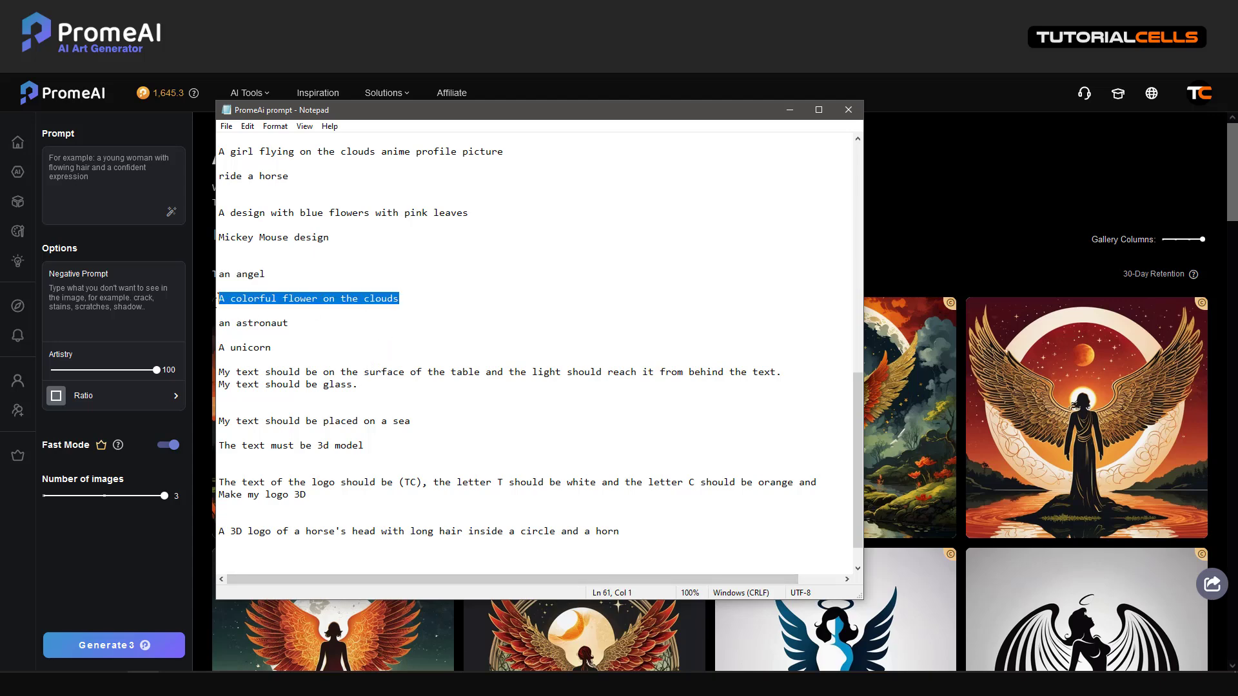
pyautogui.hotkey('ctrl', 'c')
pyautogui.click(80, 190)
pyautogui.hotkey('ctrl', 'v')
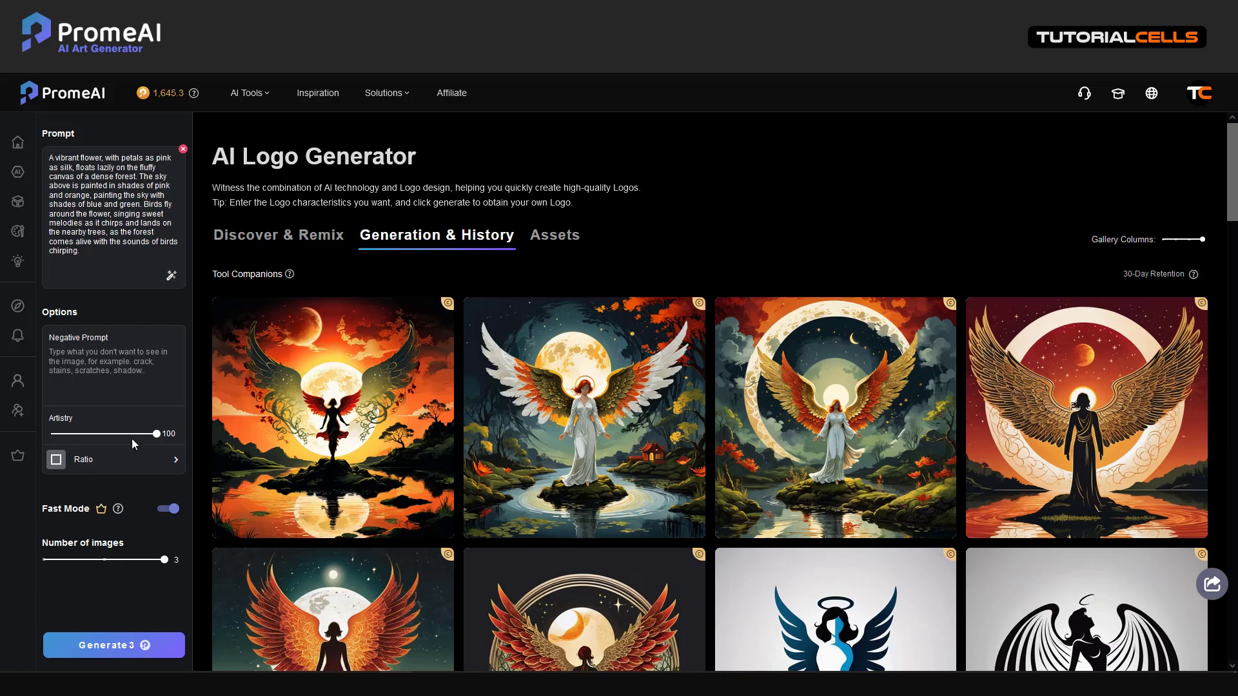
pyautogui.click(123, 645)
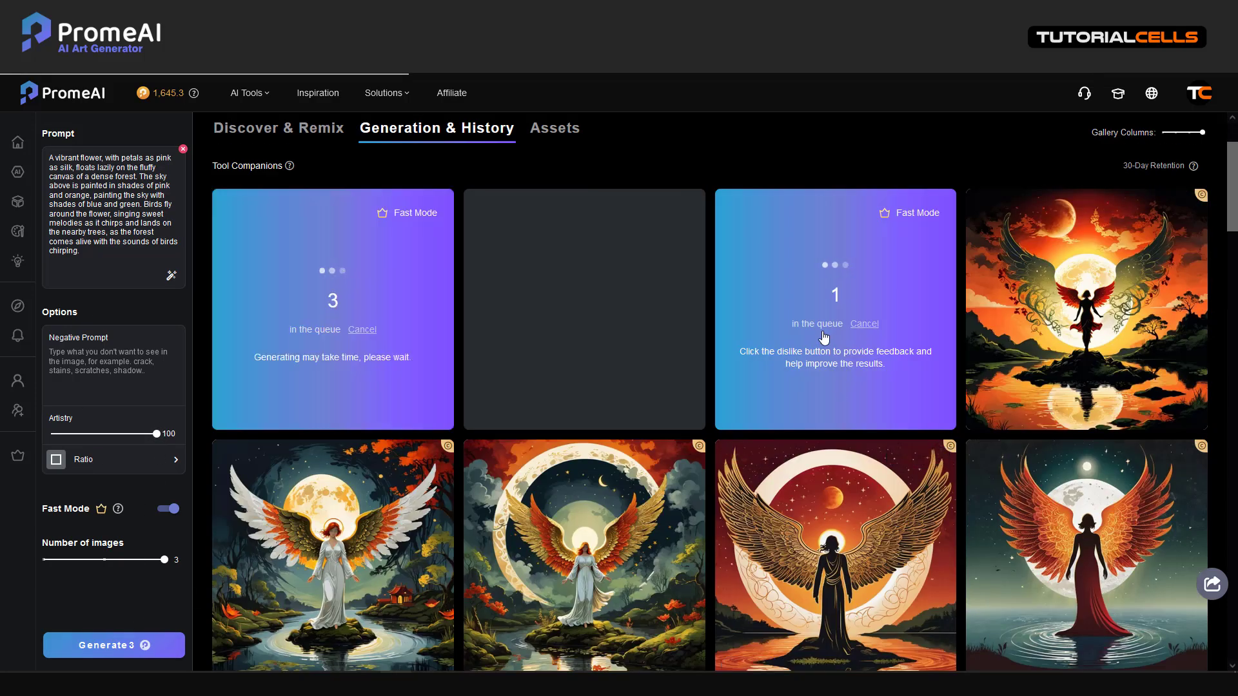
pyautogui.scroll(-5, 590, 418)
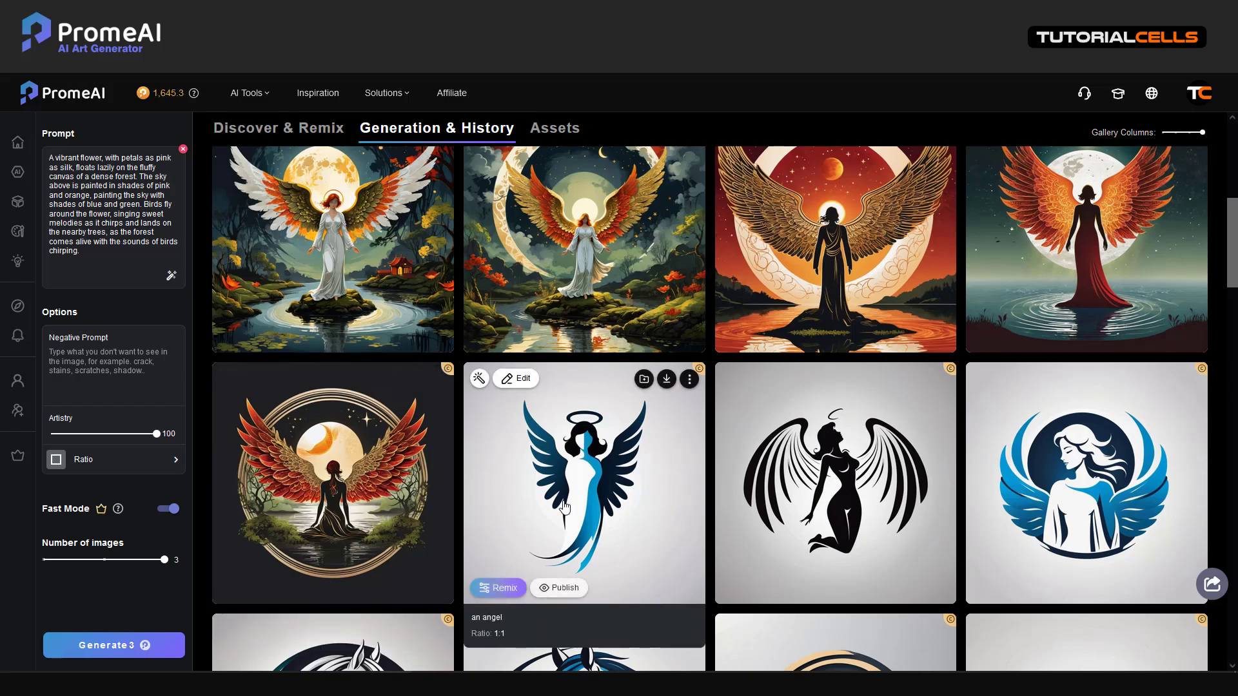
pyautogui.scroll(6, 515, 463)
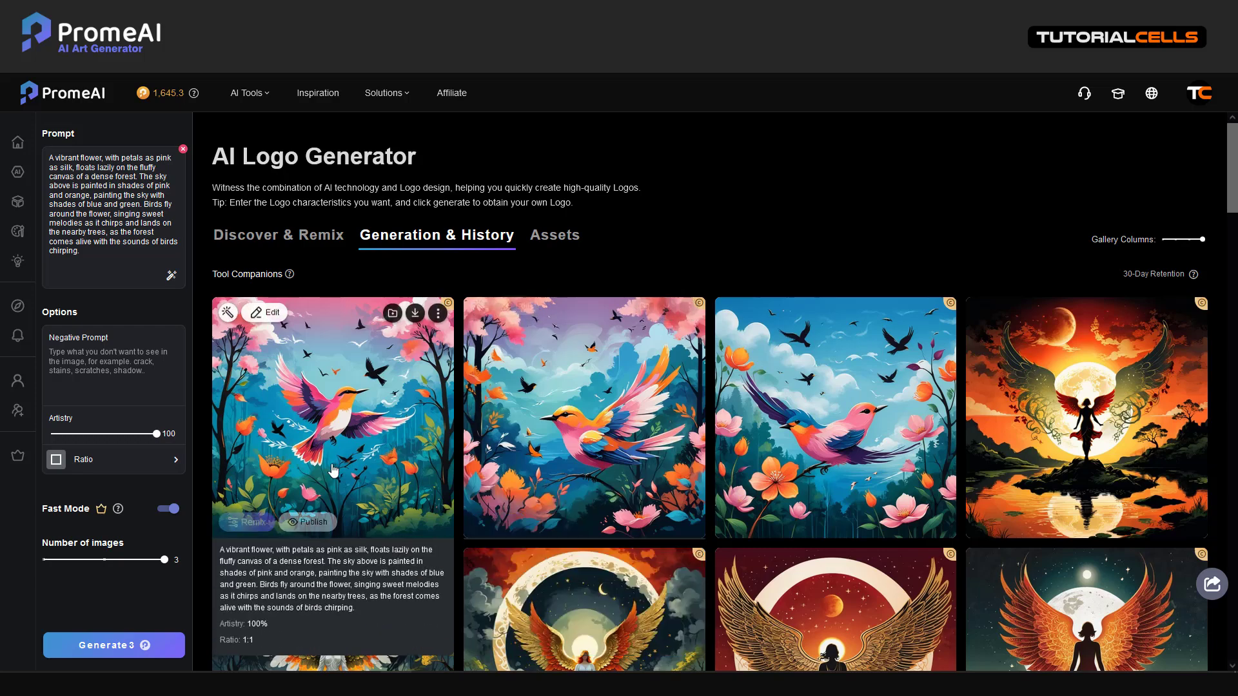
# Publish the first bird image, close the Share to Get Coin dialog and clear the prompt box
pyautogui.click(559, 522)
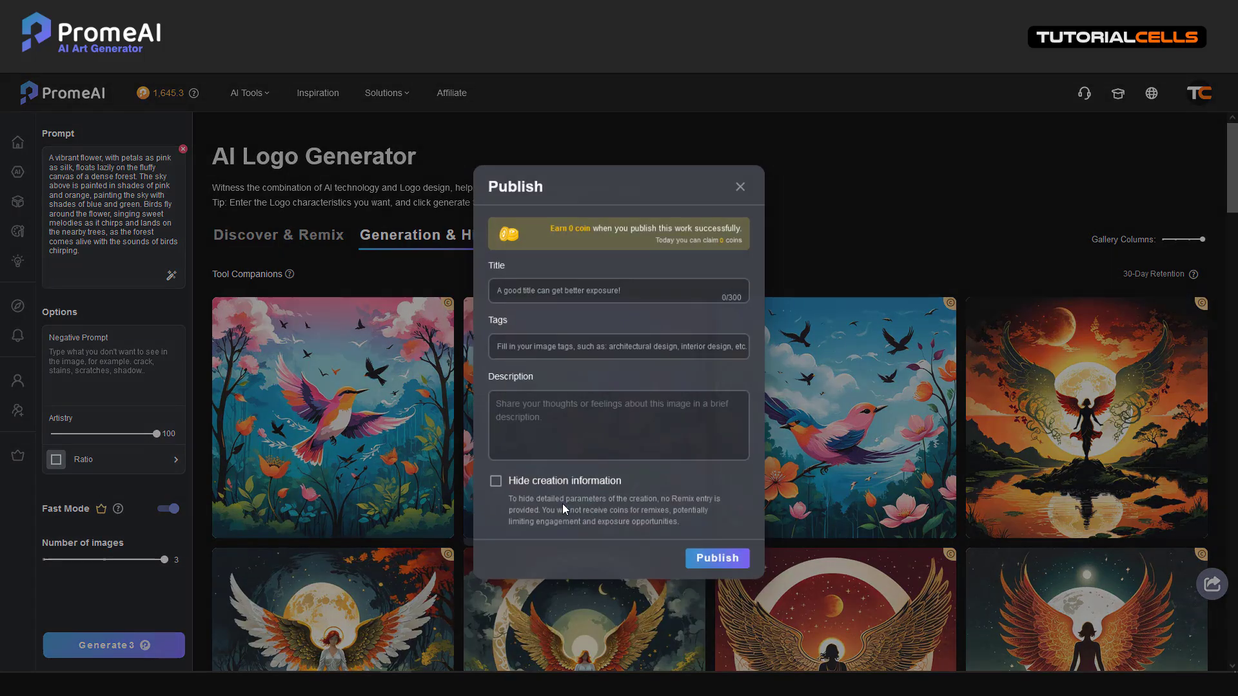
pyautogui.click(720, 581)
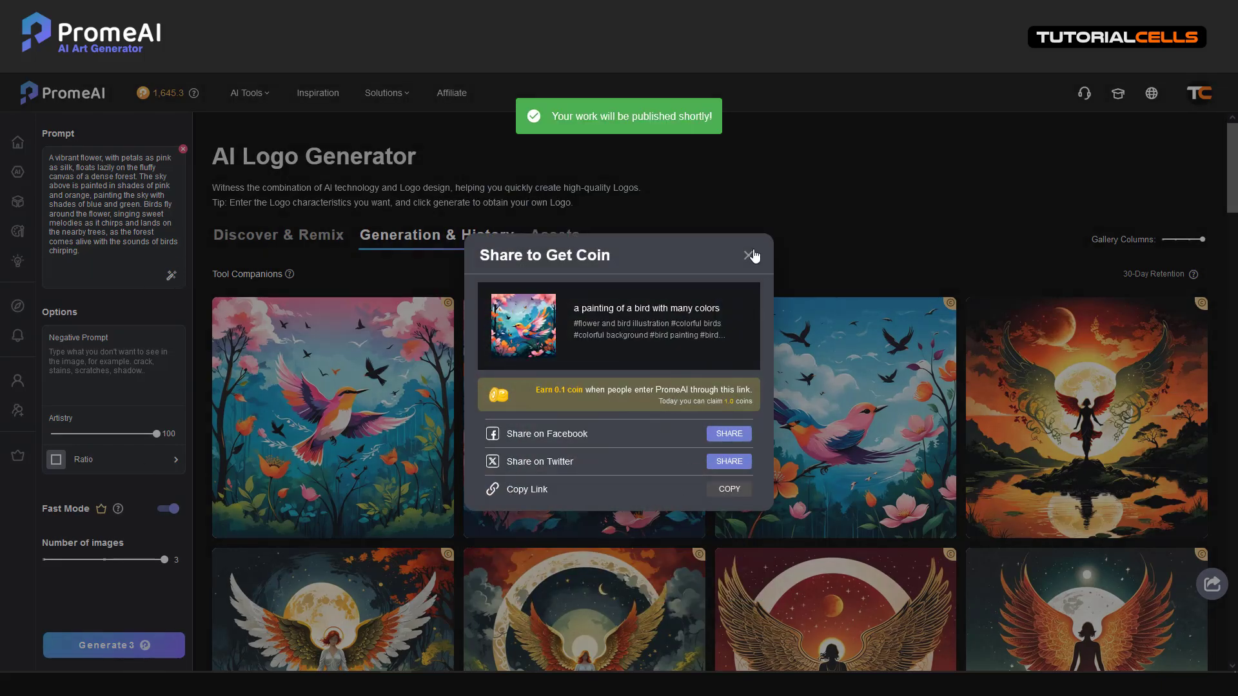
pyautogui.click(748, 255)
pyautogui.click(183, 150)
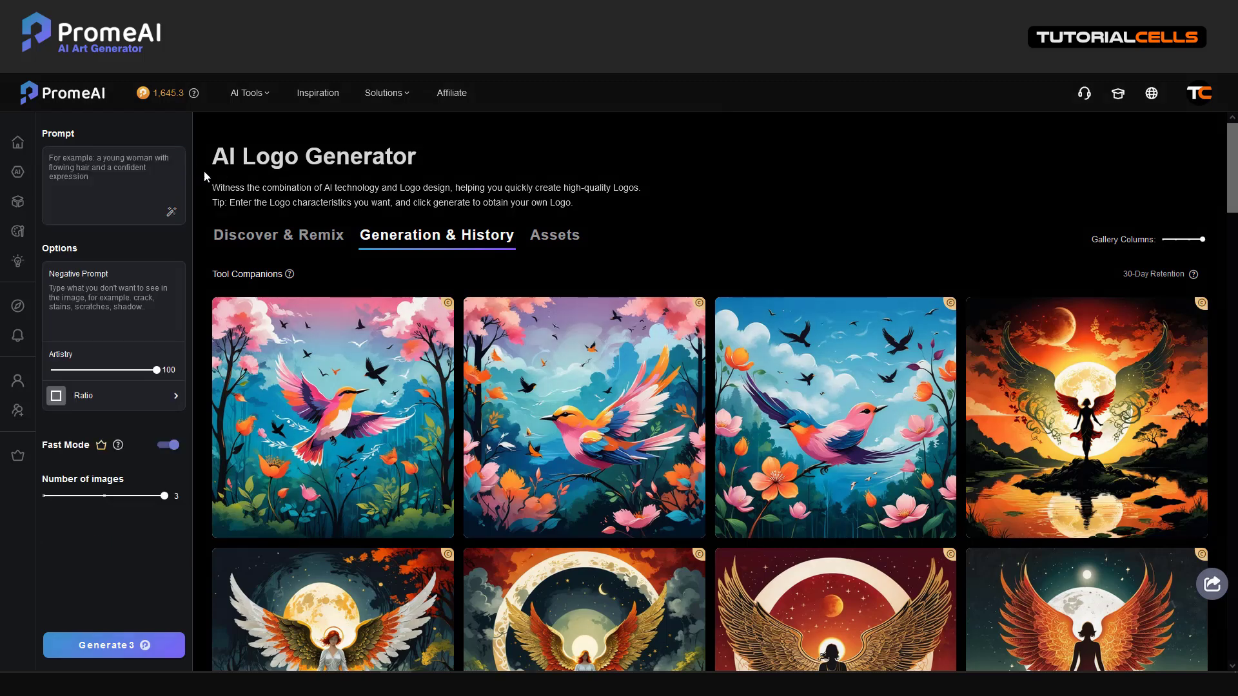
# Set Artistry to 0, paste 'A unicorn' from Notepad into the prompt and generate three logos
pyautogui.moveTo(771, 402)
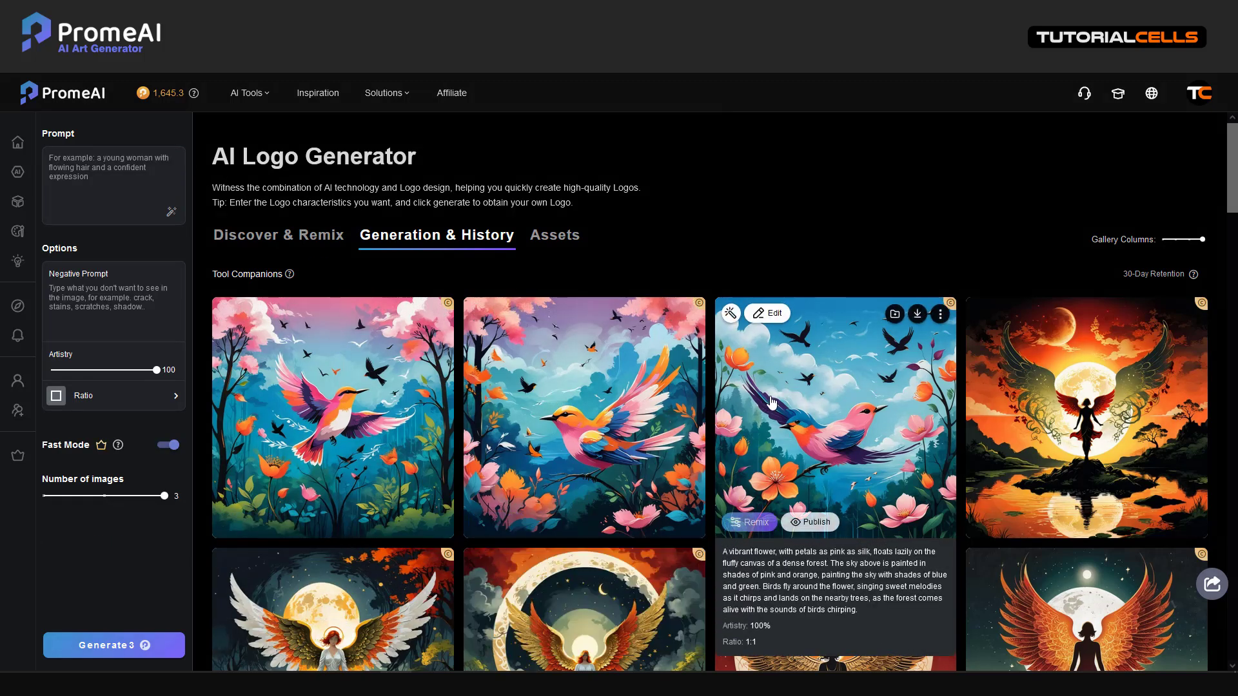
pyautogui.moveTo(156, 370); pyautogui.dragTo(23, 374)
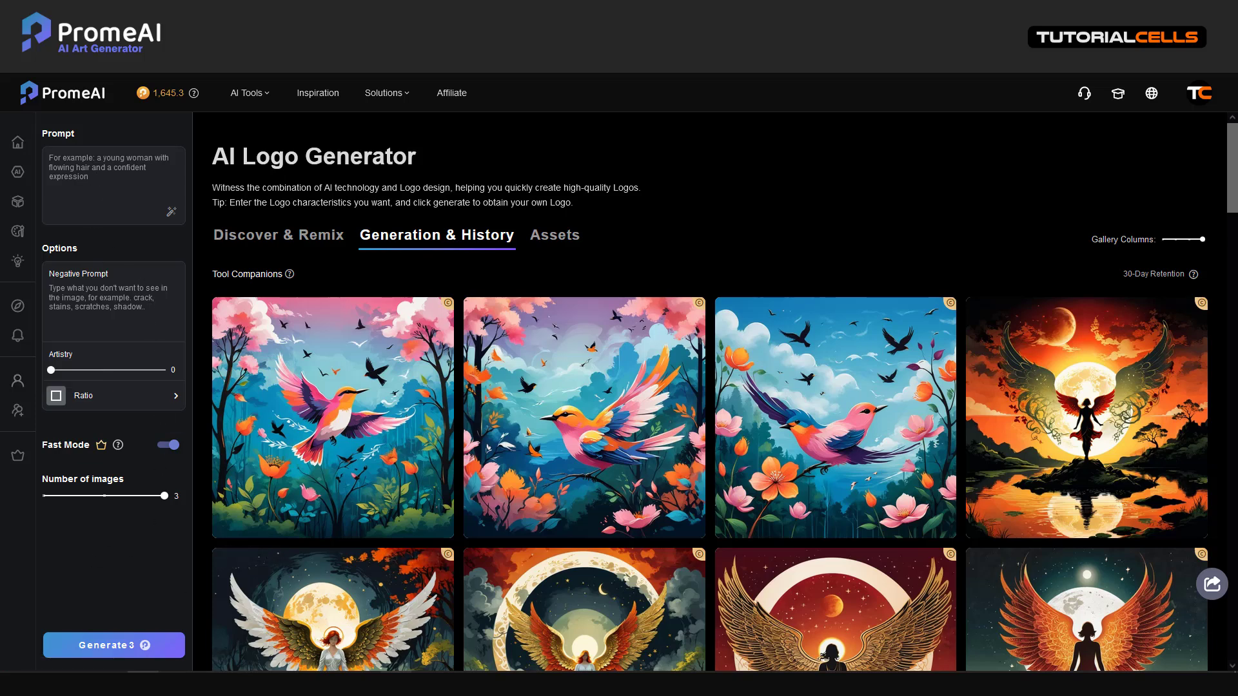
pyautogui.click(144, 683)
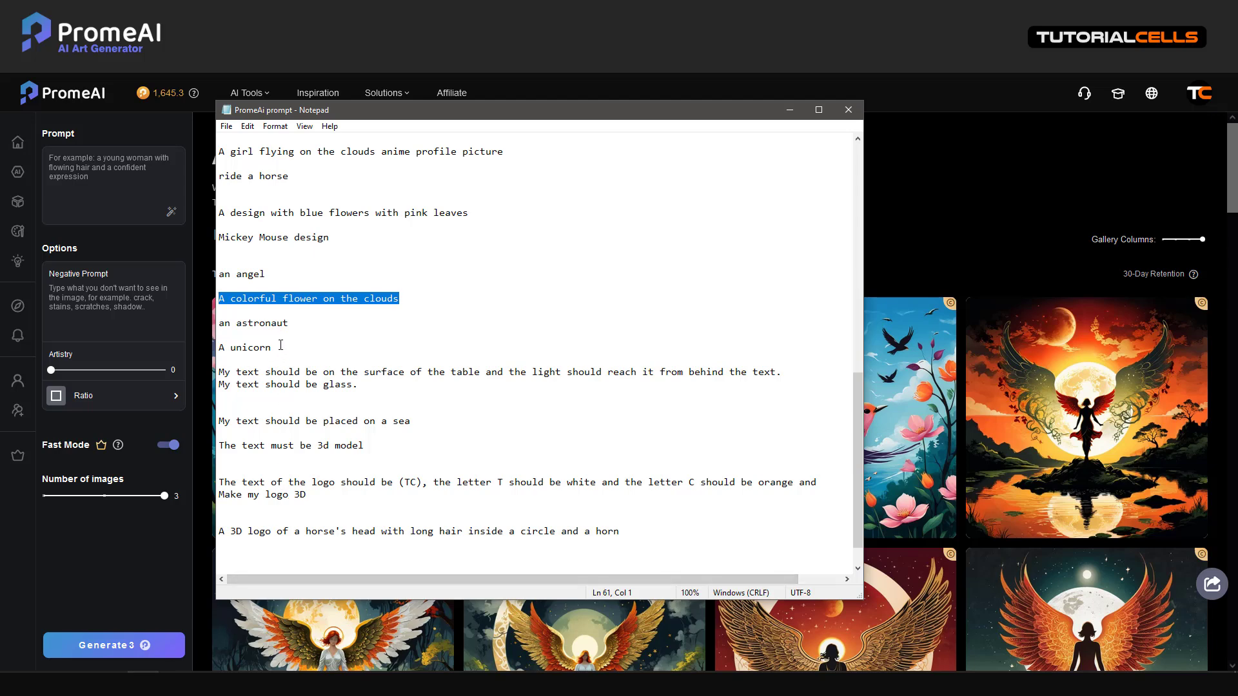
pyautogui.moveTo(281, 345); pyautogui.dragTo(247, 349)
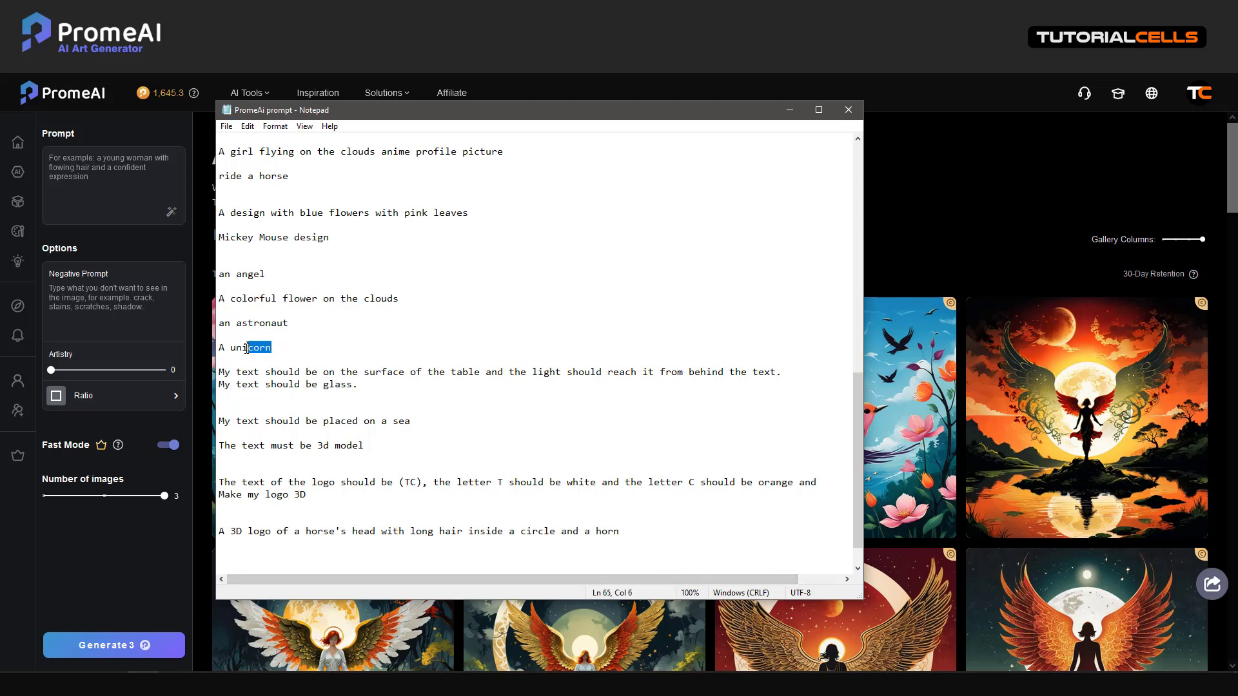
pyautogui.click(100, 173)
pyautogui.hotkey('ctrl', 'v')
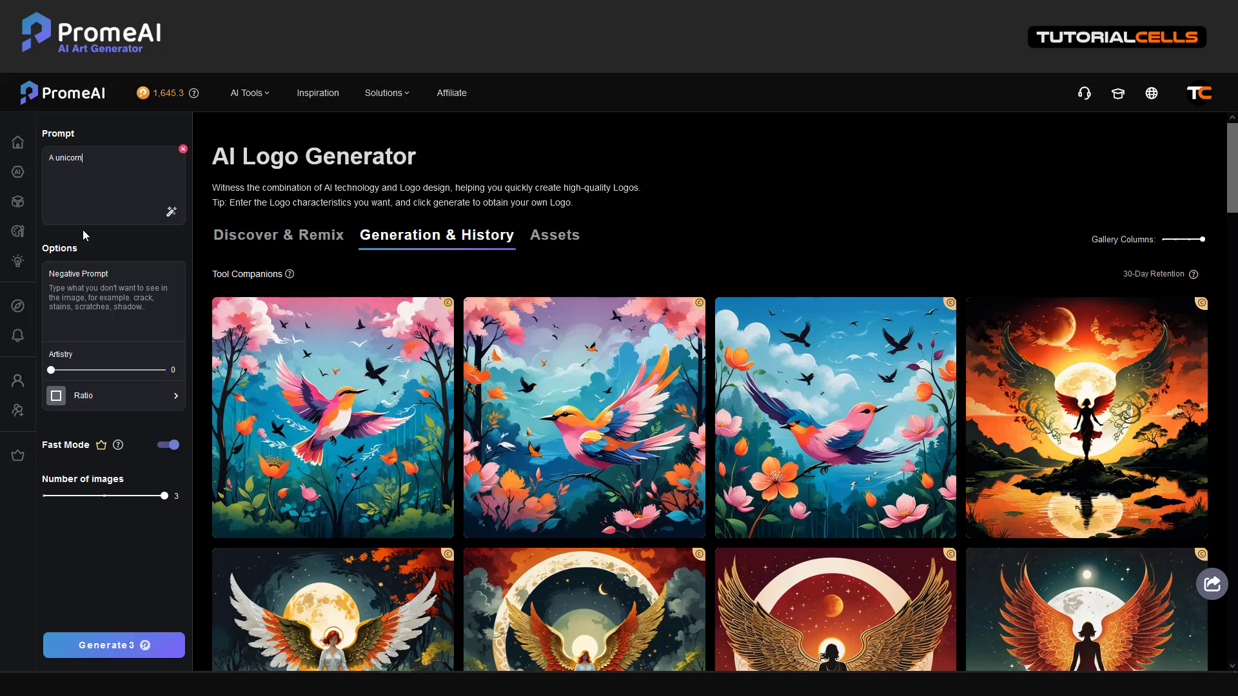
pyautogui.click(90, 644)
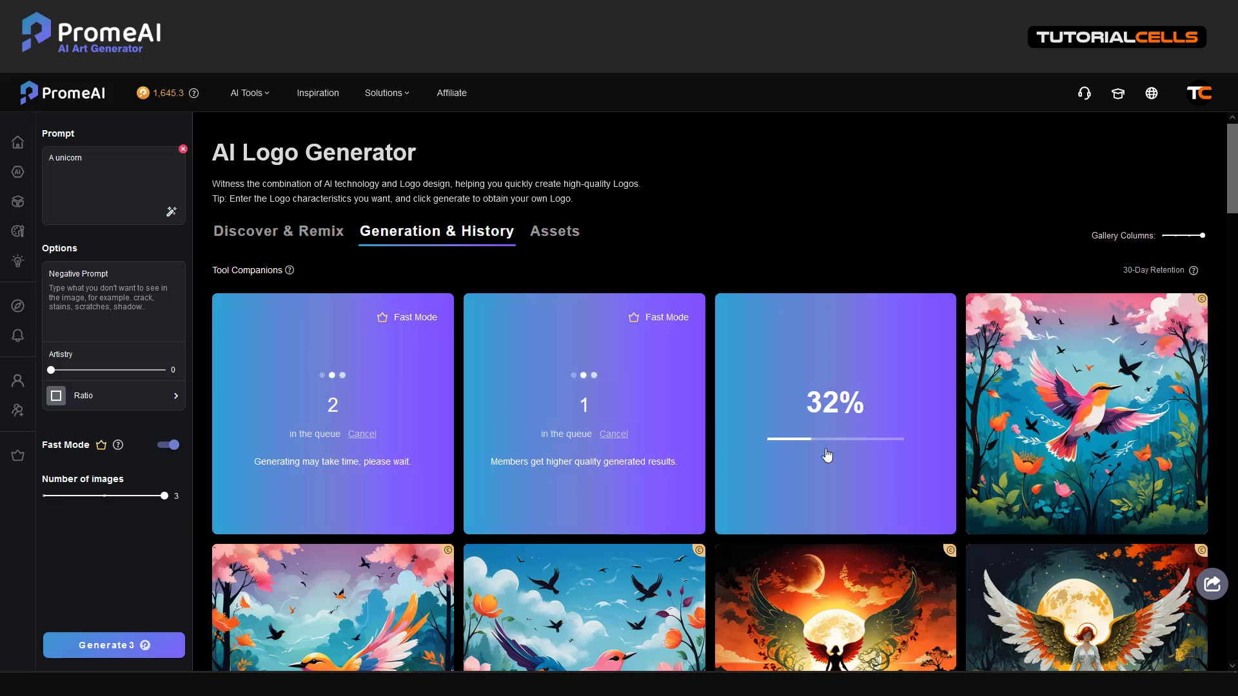
pyautogui.scroll(-5, 986, 454)
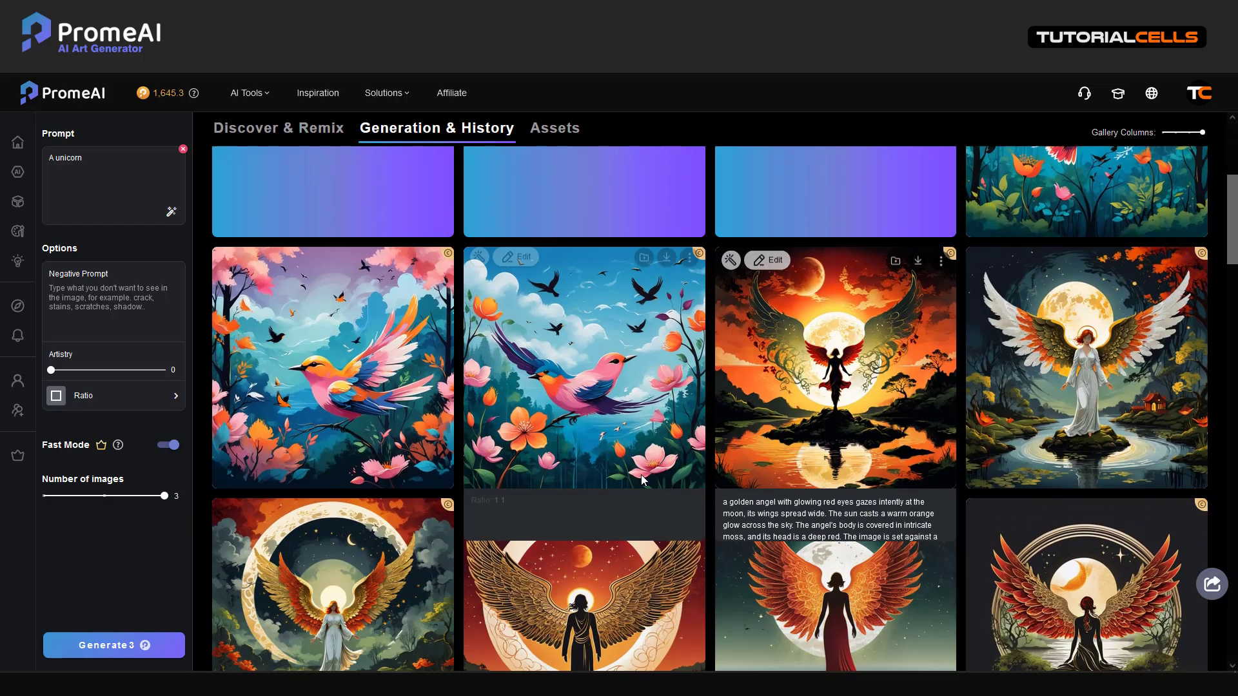
pyautogui.scroll(5, 618, 474)
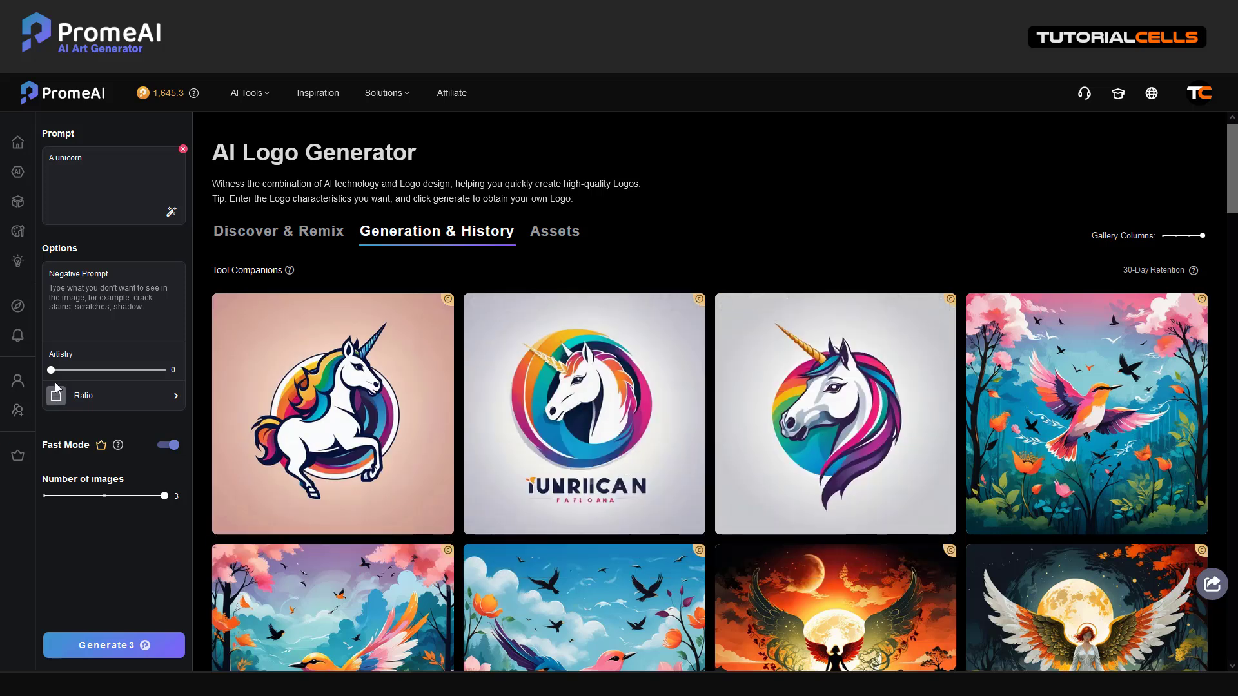
# Publish the third unicorn logo as 'an unicorn has a long horn', then expand the video description
pyautogui.moveTo(860, 491)
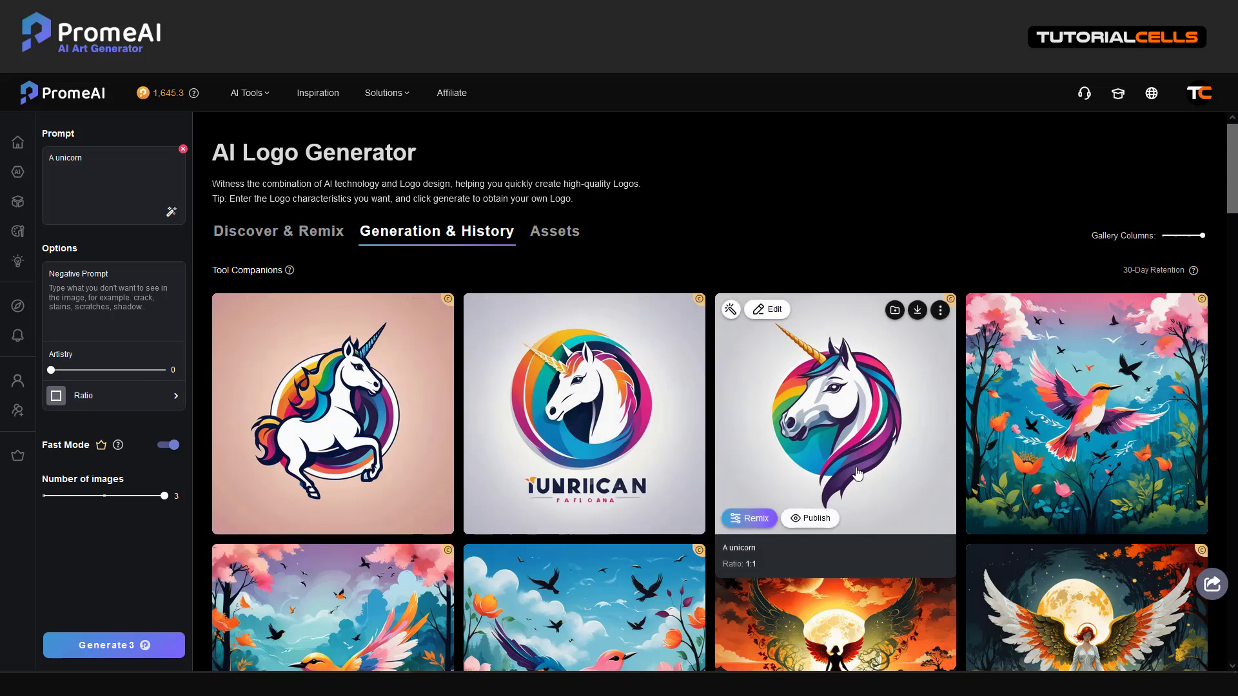
pyautogui.click(813, 518)
pyautogui.click(723, 571)
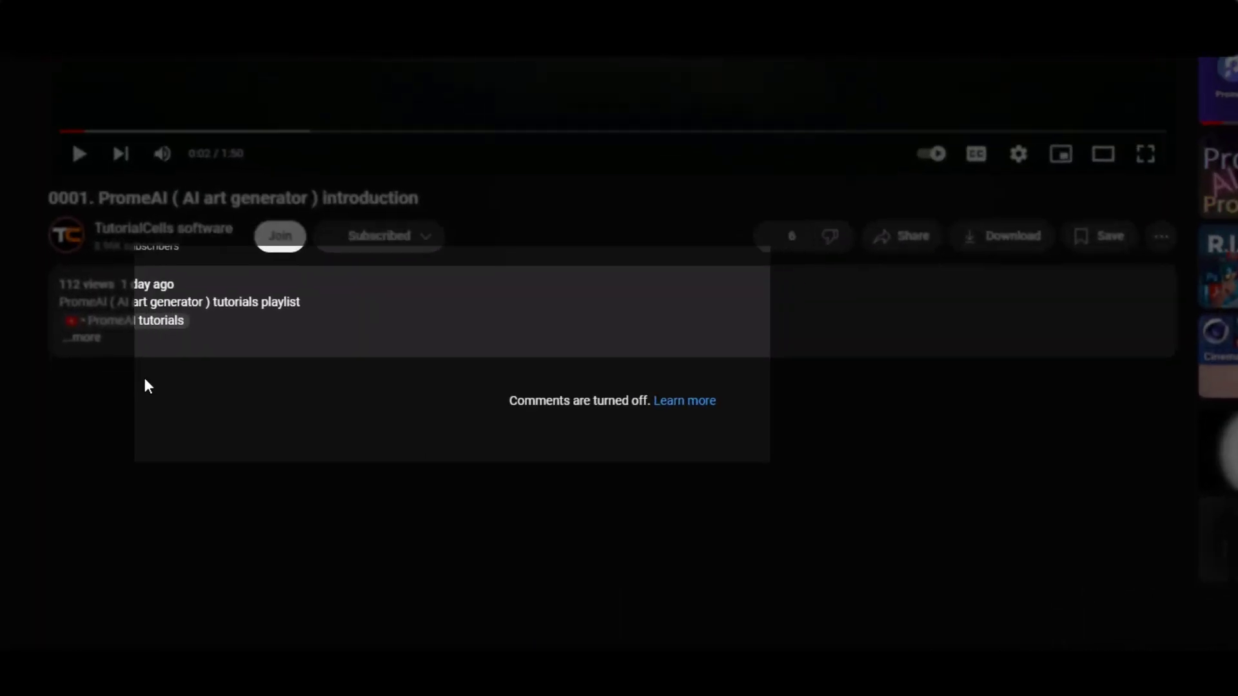
pyautogui.click(82, 338)
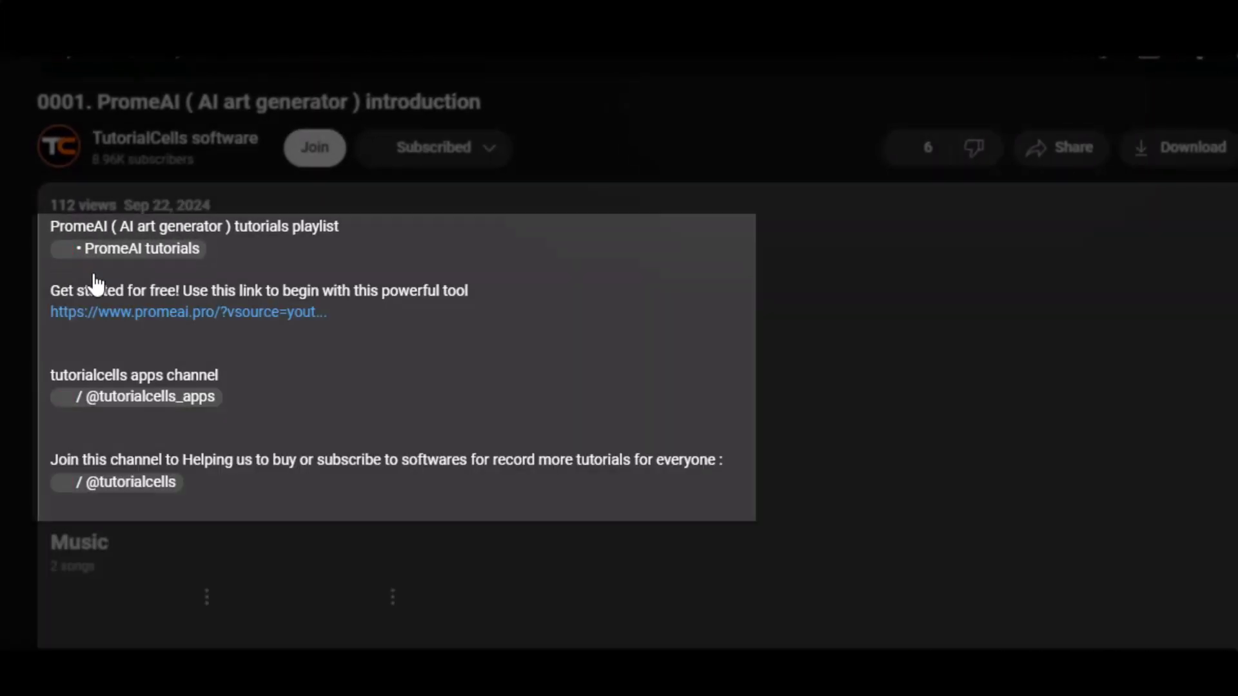
# Open PromeAI from the YouTube description link and sign in with the Google account
pyautogui.click(161, 312)
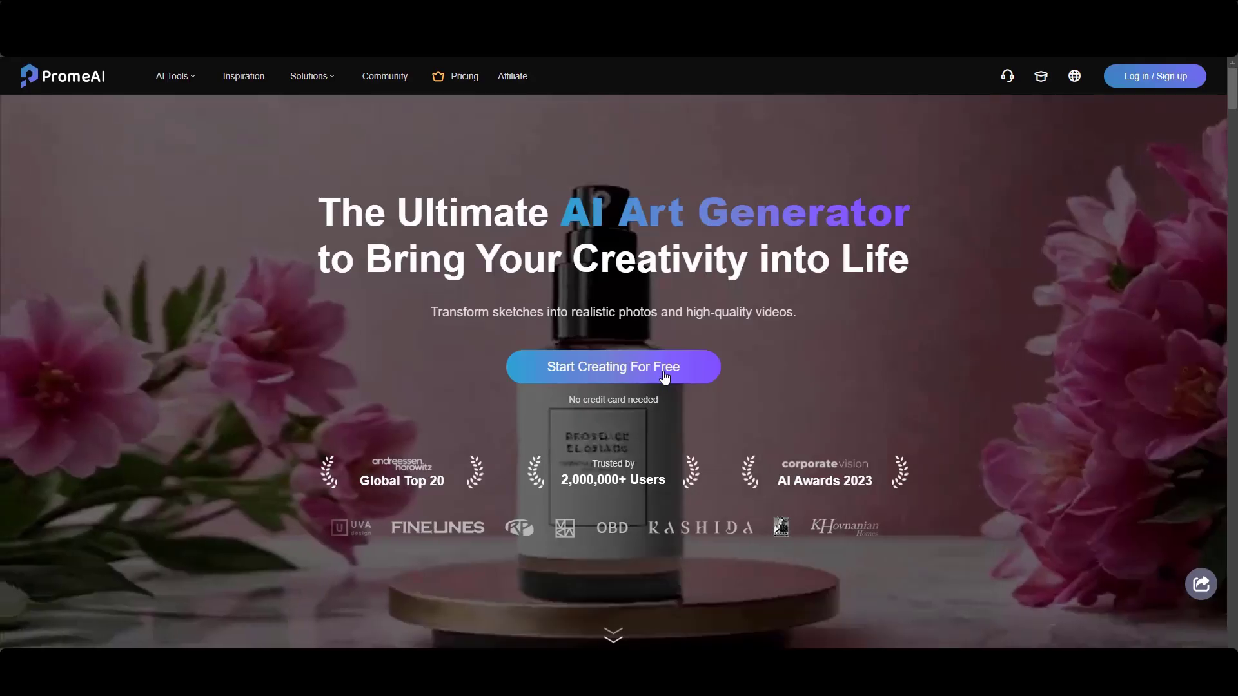
pyautogui.click(1134, 86)
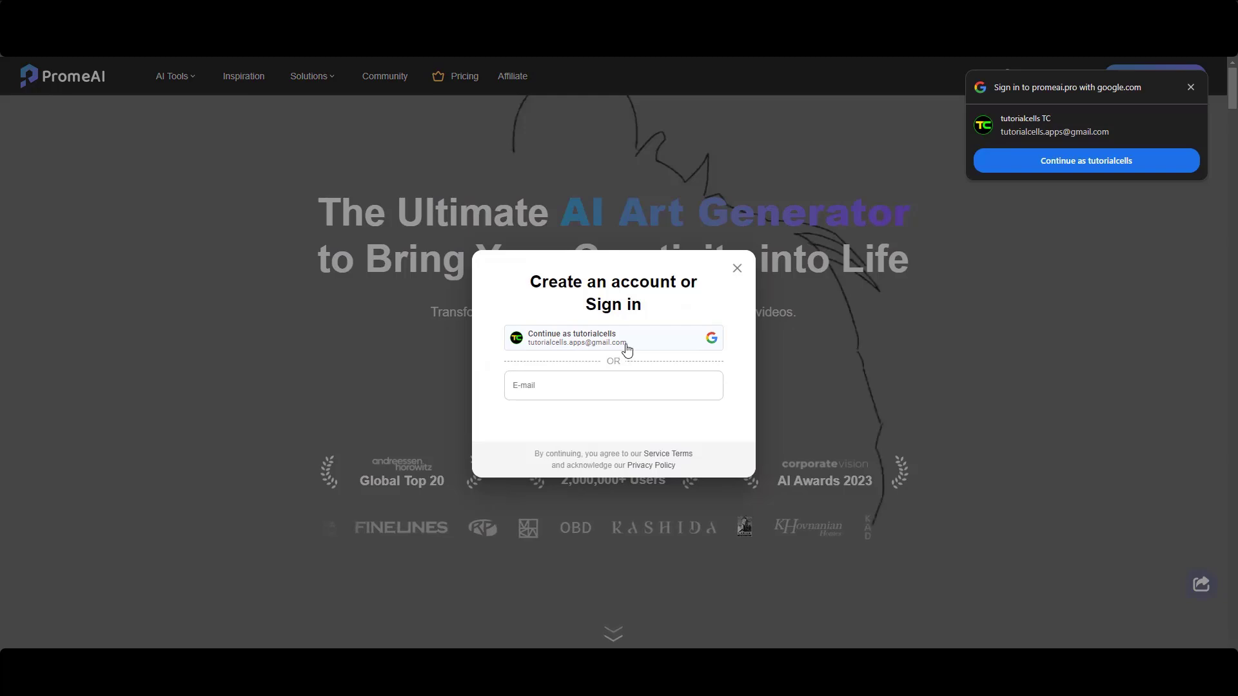
pyautogui.click(627, 350)
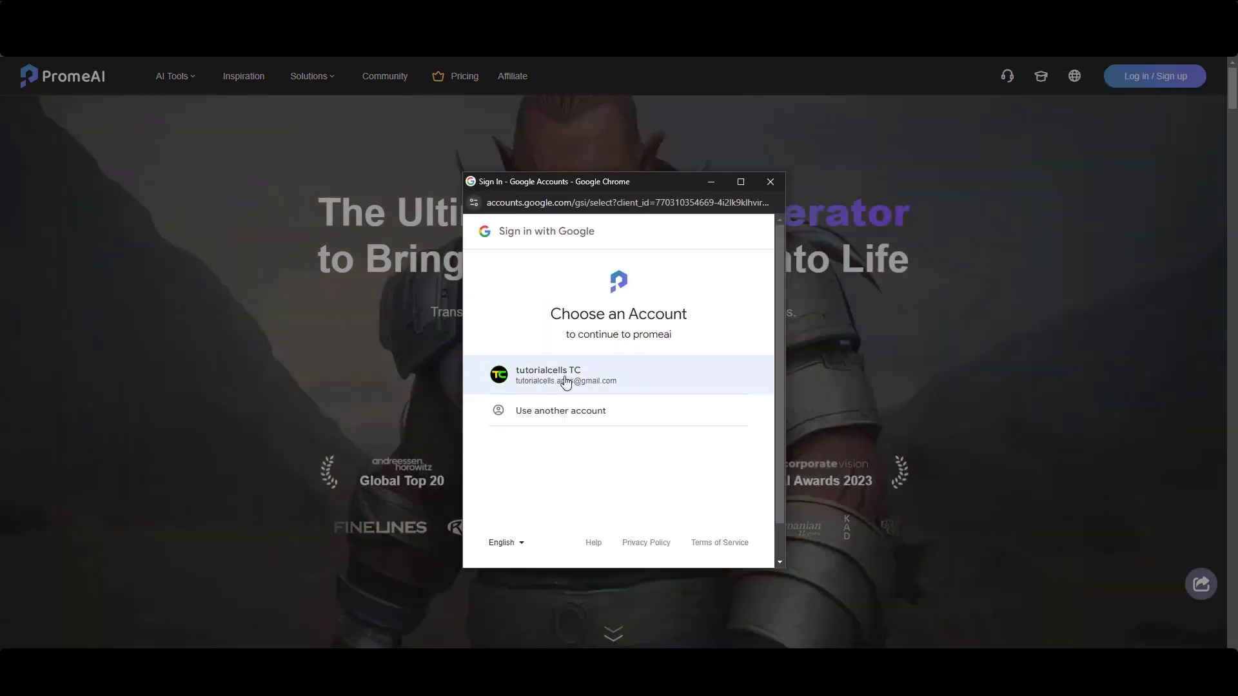
pyautogui.click(566, 380)
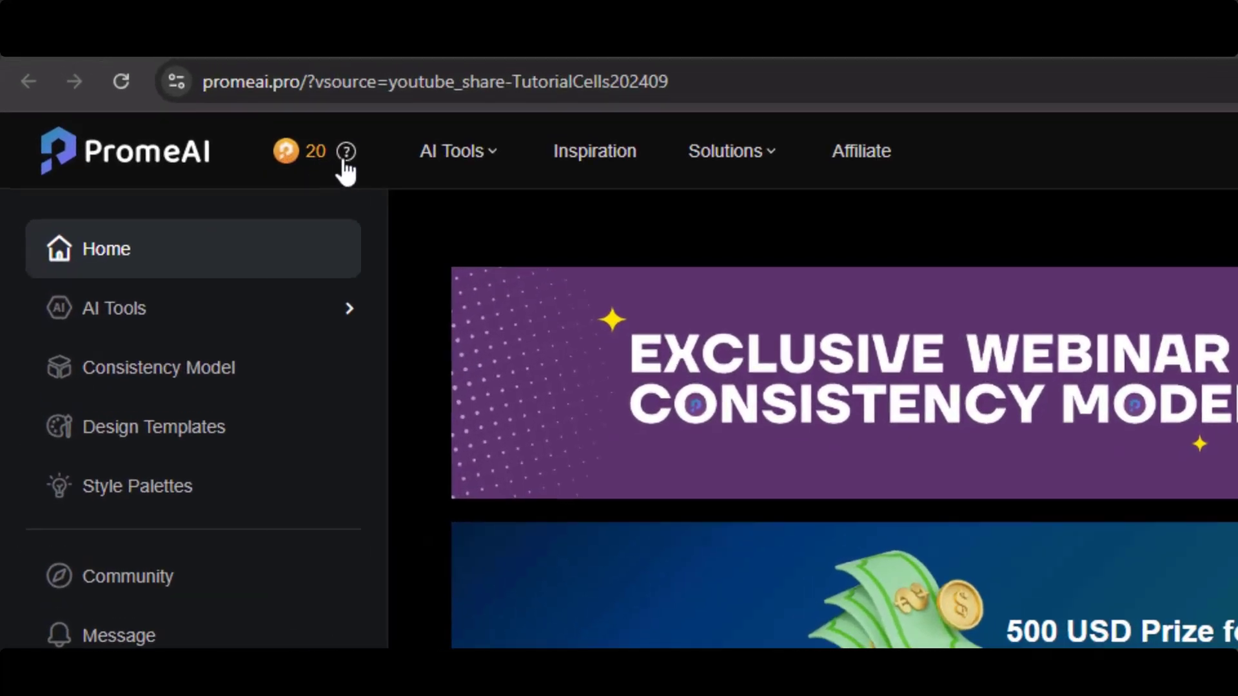
# From Need some Coins?, enter a gift code under Redeem a Code to claim 20 lifetime coins
pyautogui.moveTo(173, 85)
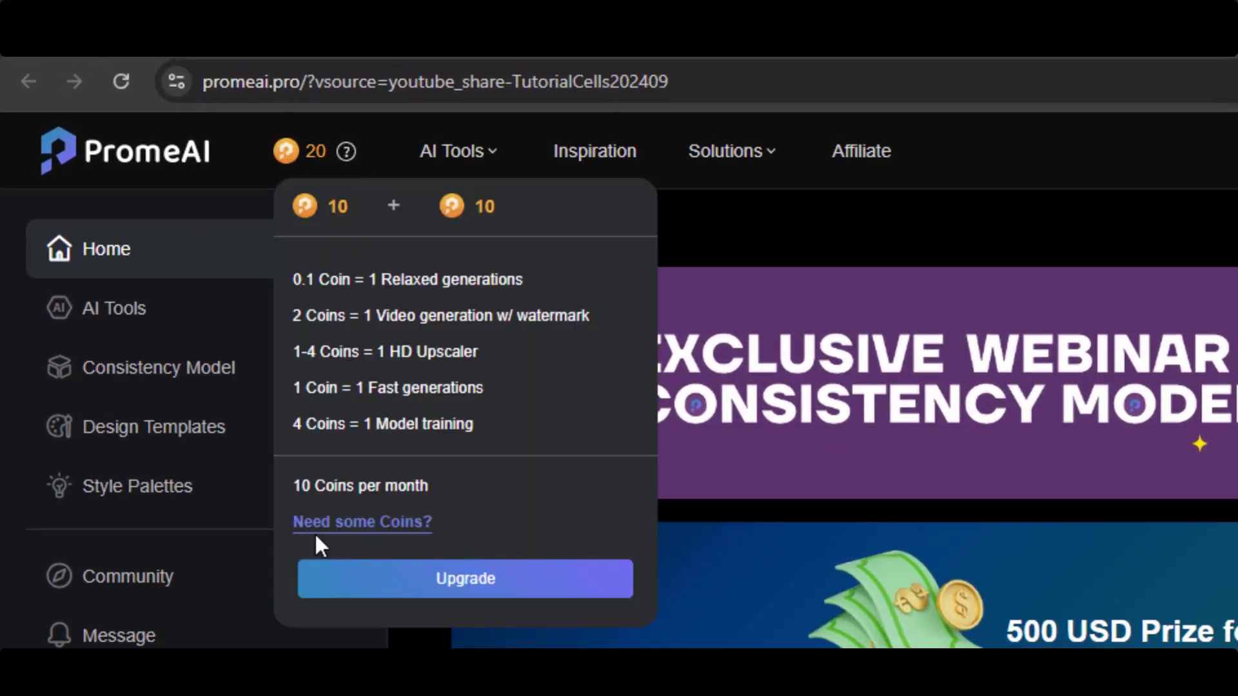
pyautogui.click(362, 523)
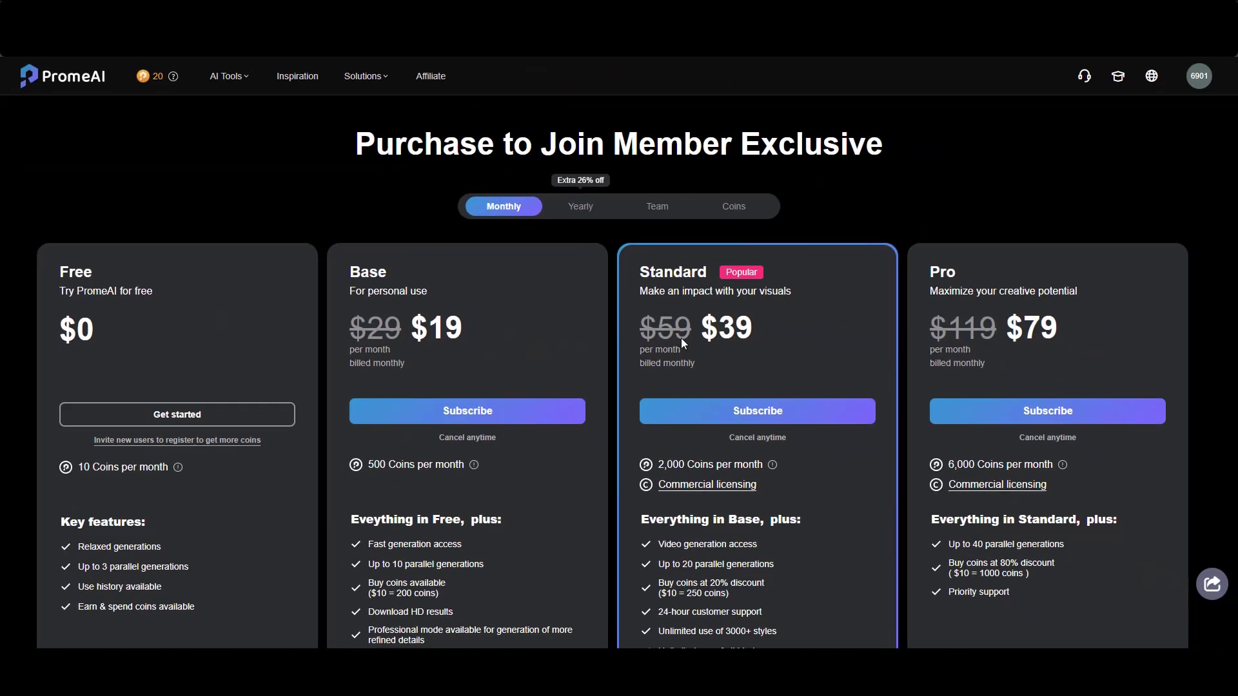
pyautogui.scroll(-1, 681, 342)
pyautogui.scroll(-1, 681, 346)
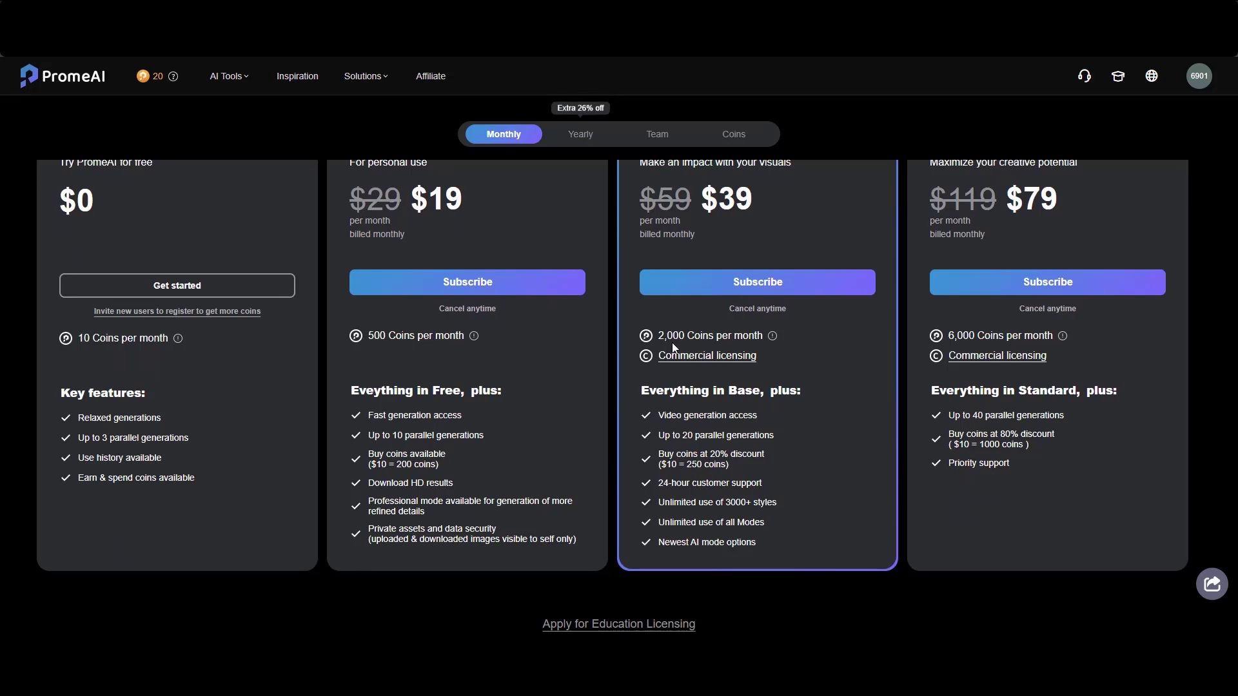
pyautogui.scroll(-1, 672, 343)
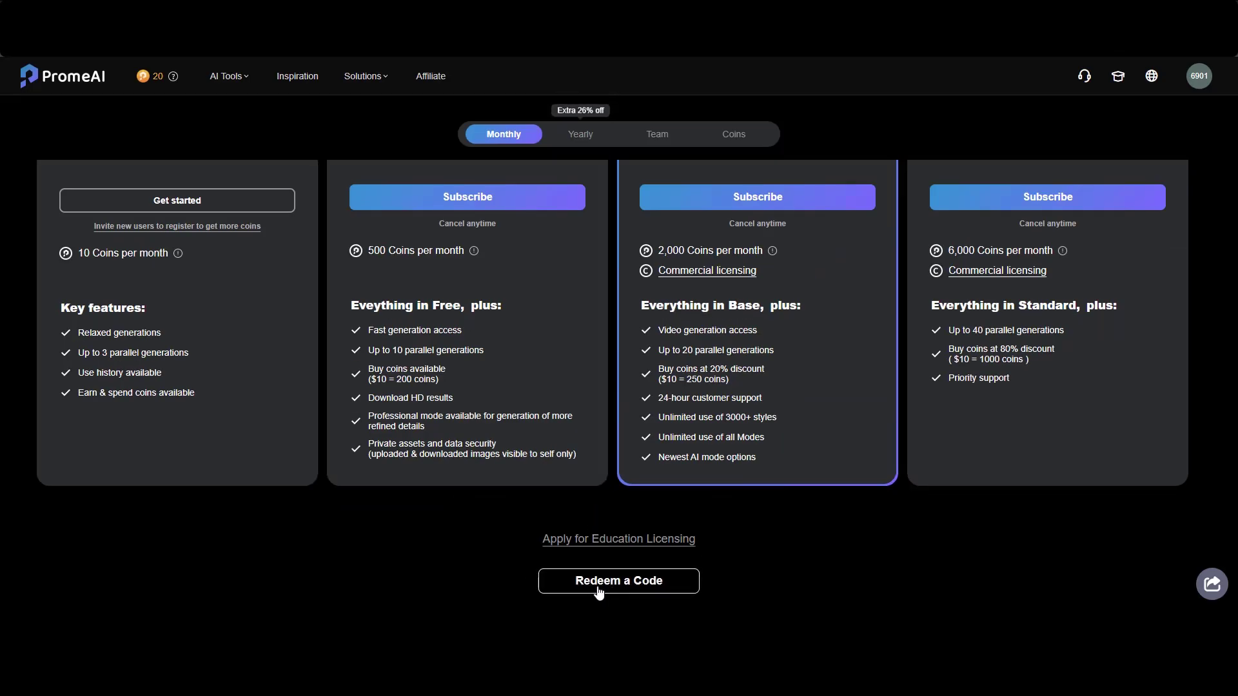
pyautogui.write('BTY')
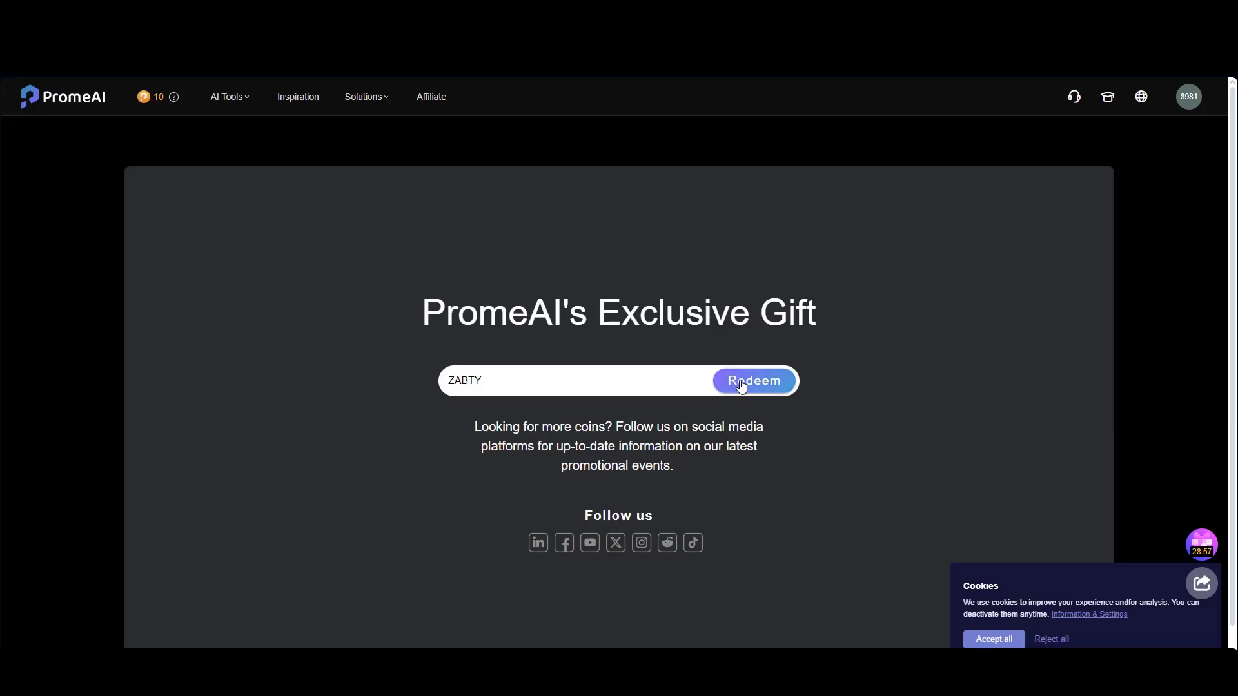
pyautogui.click(741, 386)
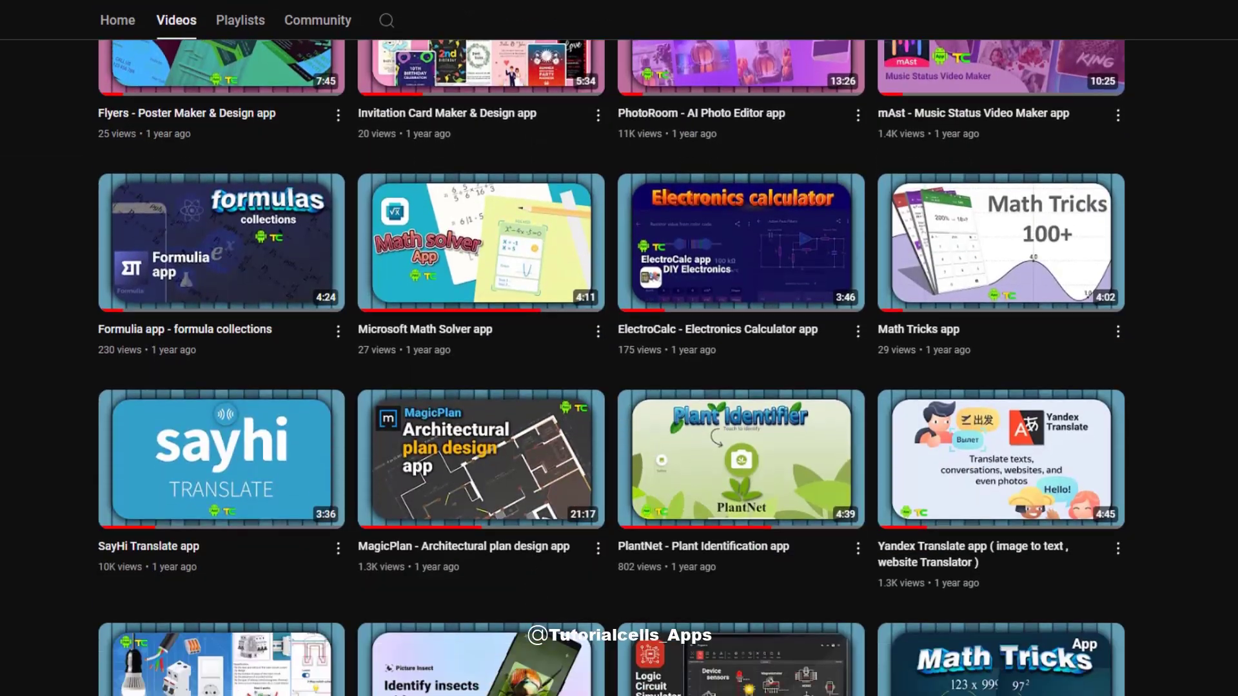
# Scroll down the YouTube channel's Videos tab to see more app-tutorial uploads
pyautogui.scroll(-20, 611, 368)
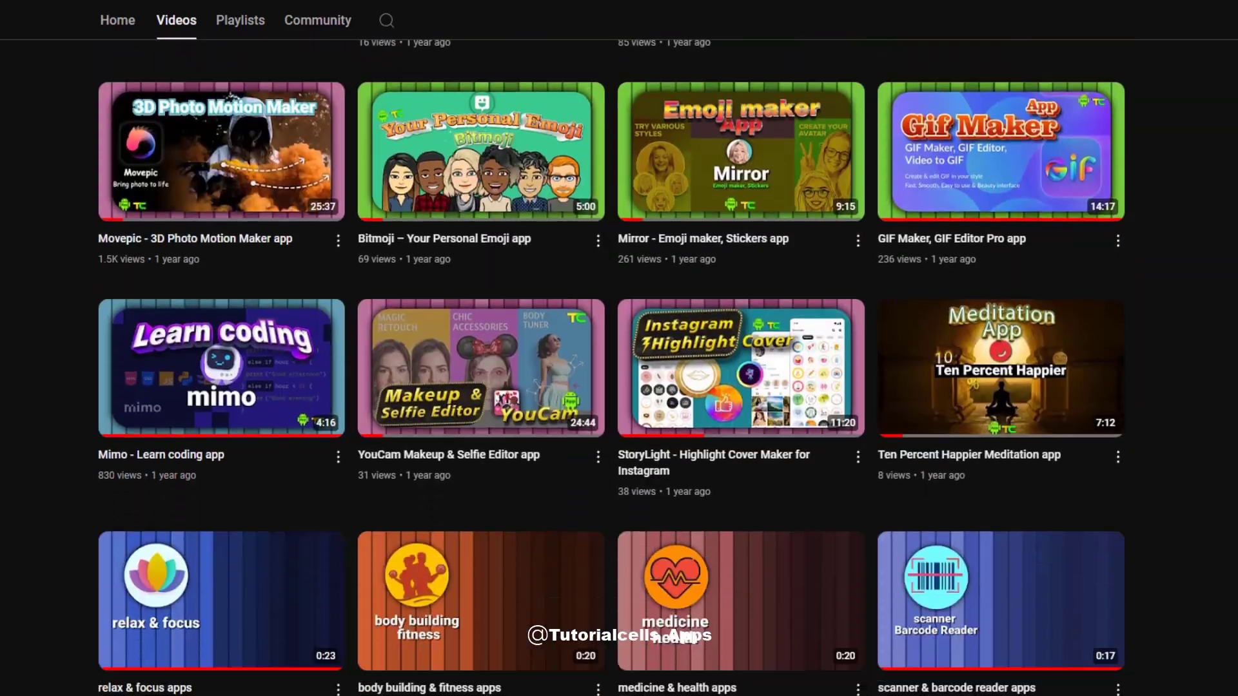